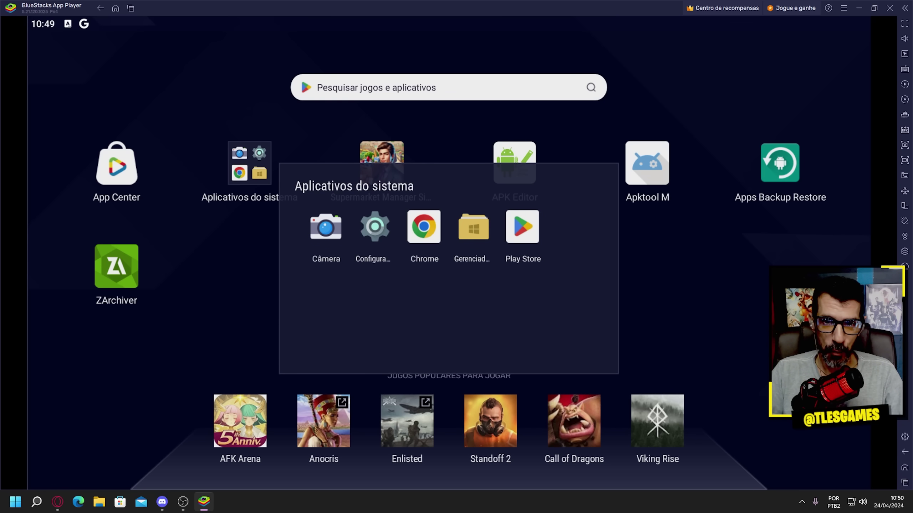
# - Browse the media manager to the supermarket game's save files in sdcard/Android/data/com.dmg.supermarket.simulator/files
pyautogui.click(473, 227)
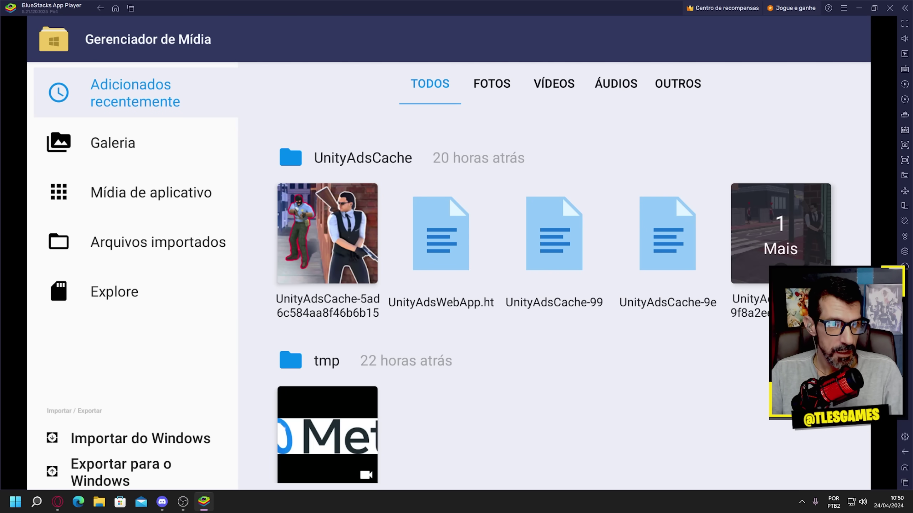
pyautogui.click(113, 292)
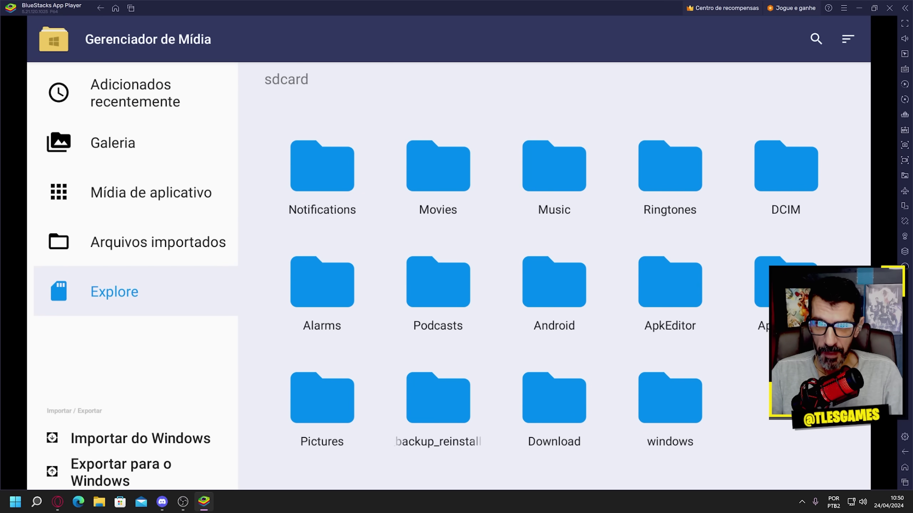
pyautogui.click(554, 283)
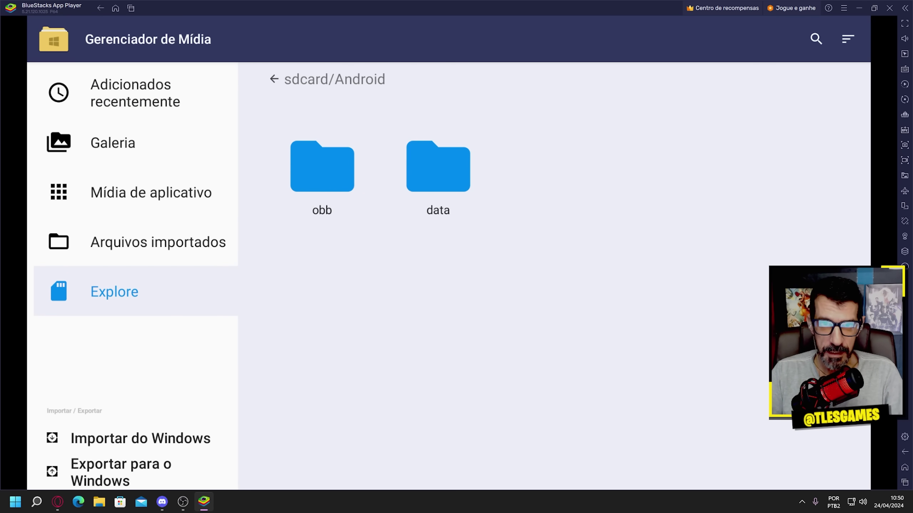
pyautogui.click(438, 167)
pyautogui.click(438, 167)
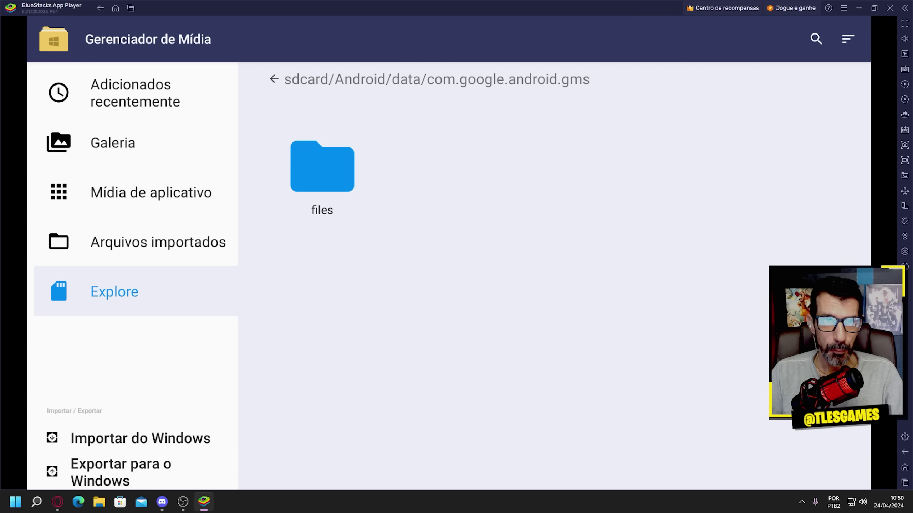
pyautogui.press('Escape')
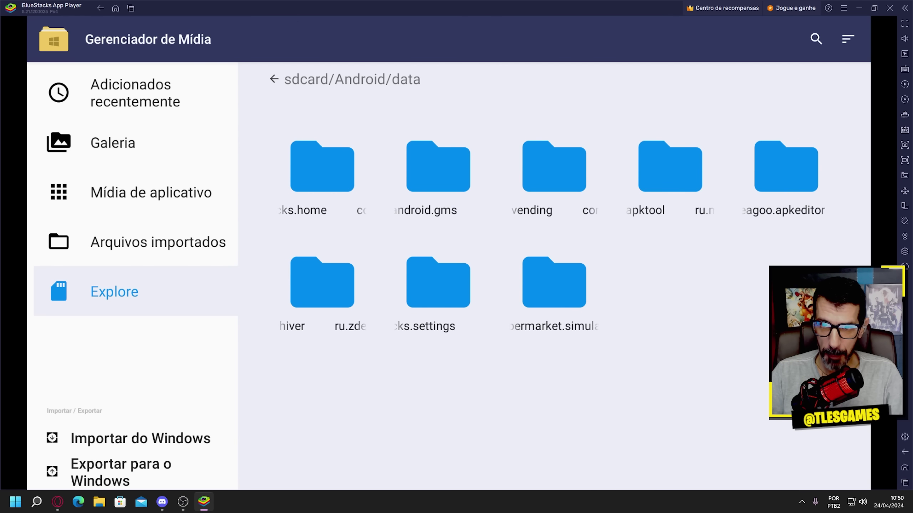
pyautogui.click(553, 282)
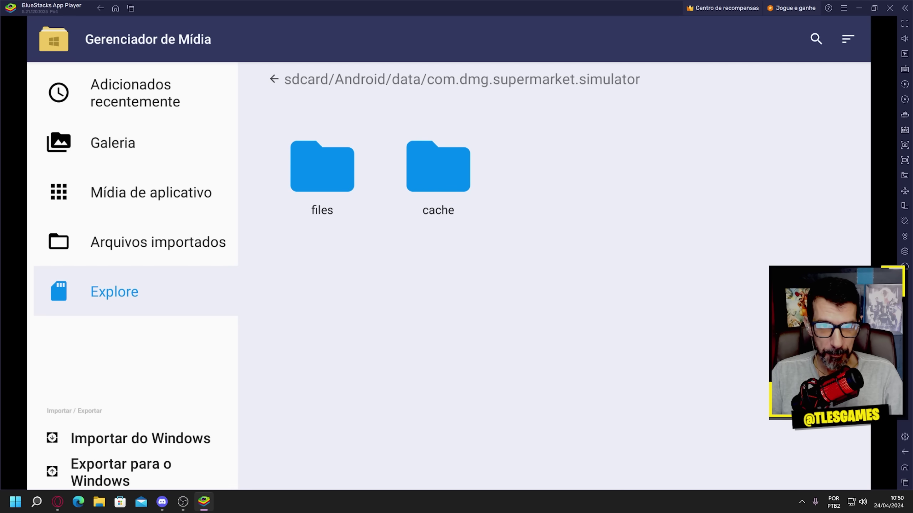
pyautogui.click(322, 167)
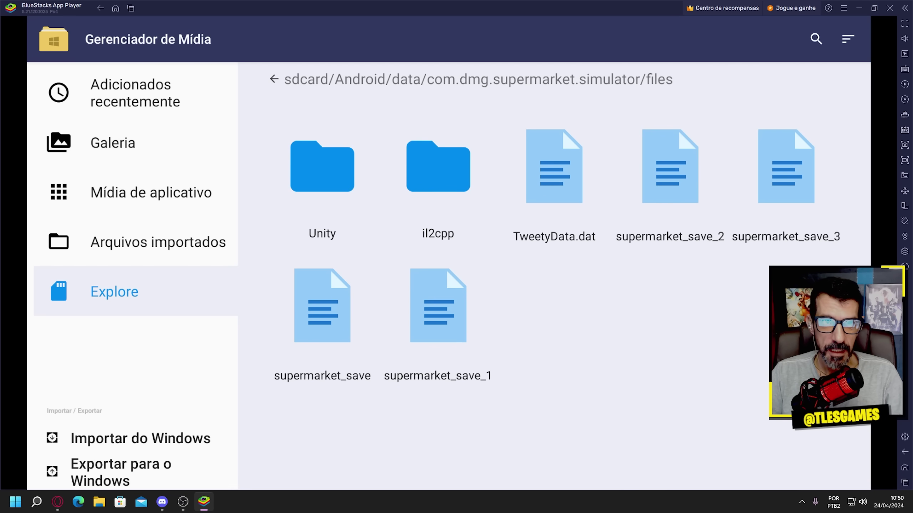
# - Go back up to the Android/data folder and close the media manager by clearing all running apps
pyautogui.press('Escape')
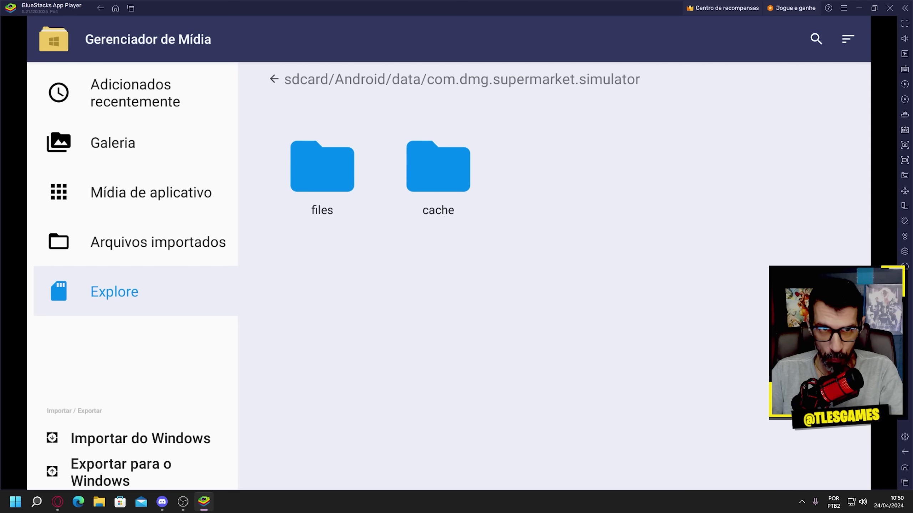
pyautogui.press('Escape')
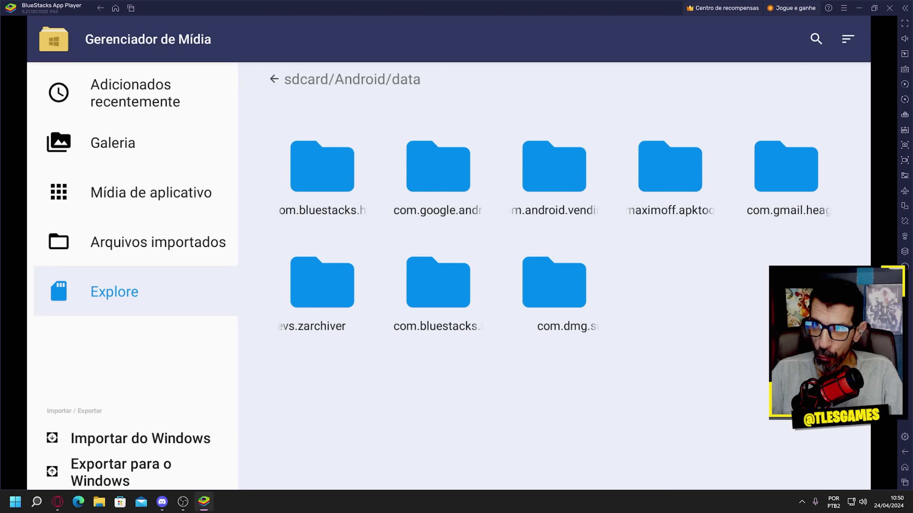
pyautogui.click(905, 483)
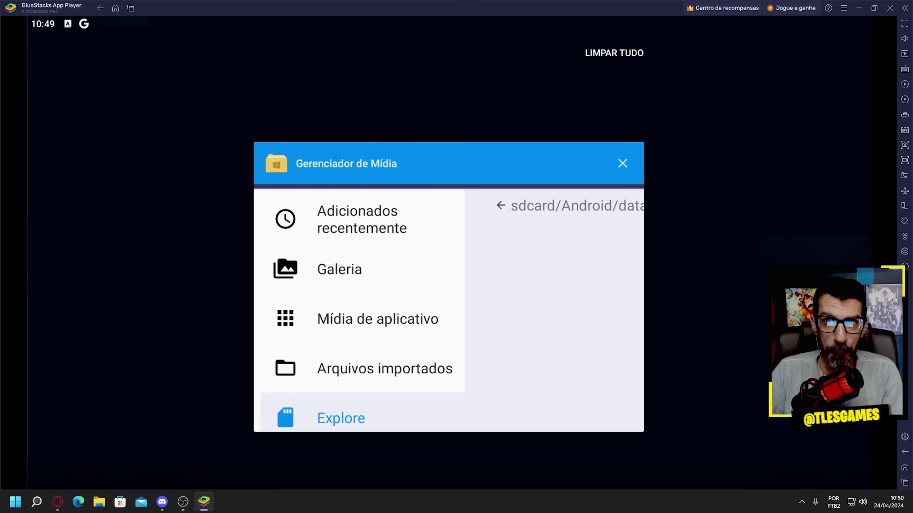
pyautogui.click(614, 53)
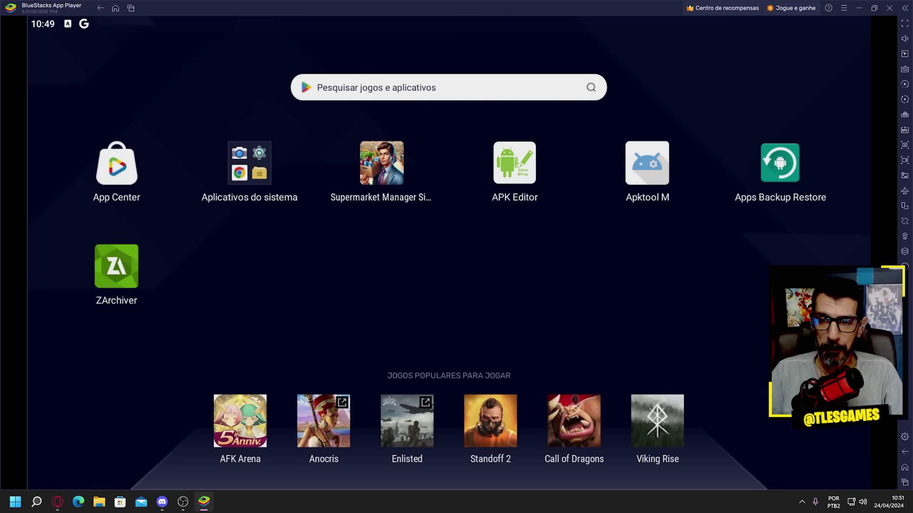
# - Browse to /storage/emulated/0/Android/data in Apktool M, then clear all running apps
pyautogui.click(647, 163)
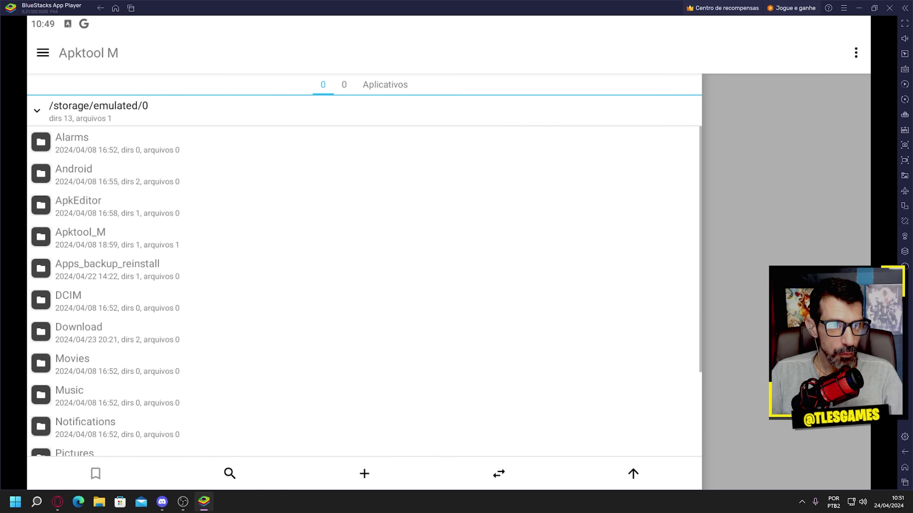
pyautogui.click(359, 174)
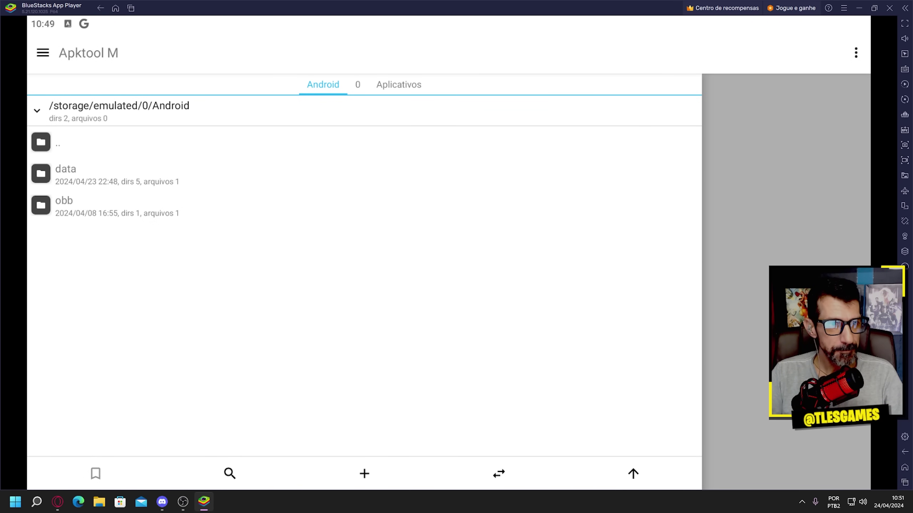
pyautogui.click(108, 174)
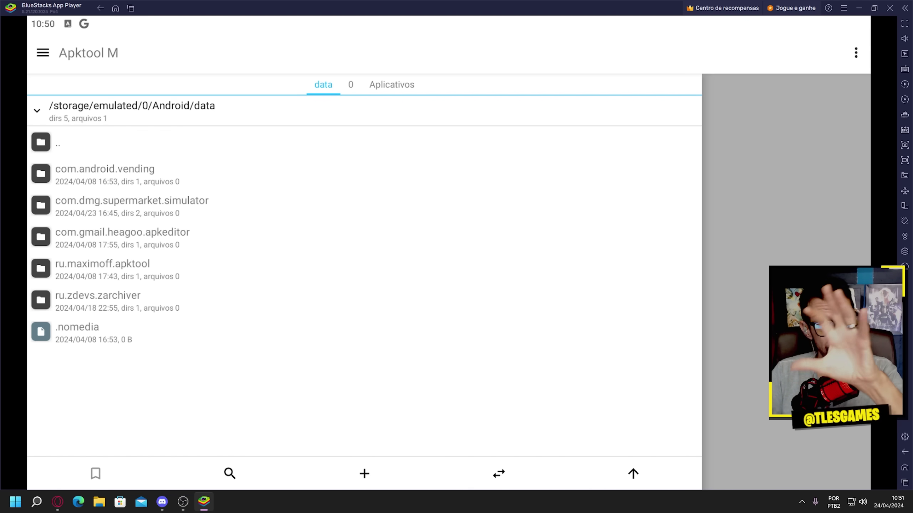
pyautogui.click(905, 482)
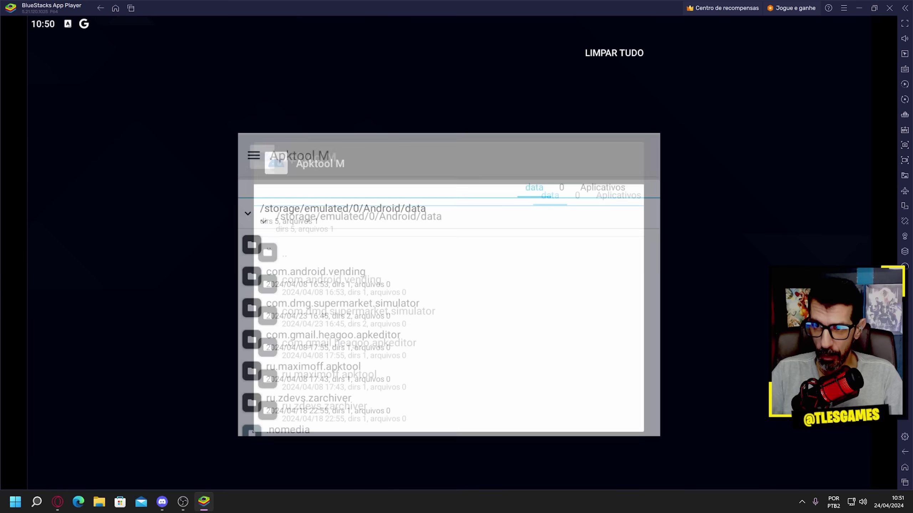
pyautogui.click(614, 52)
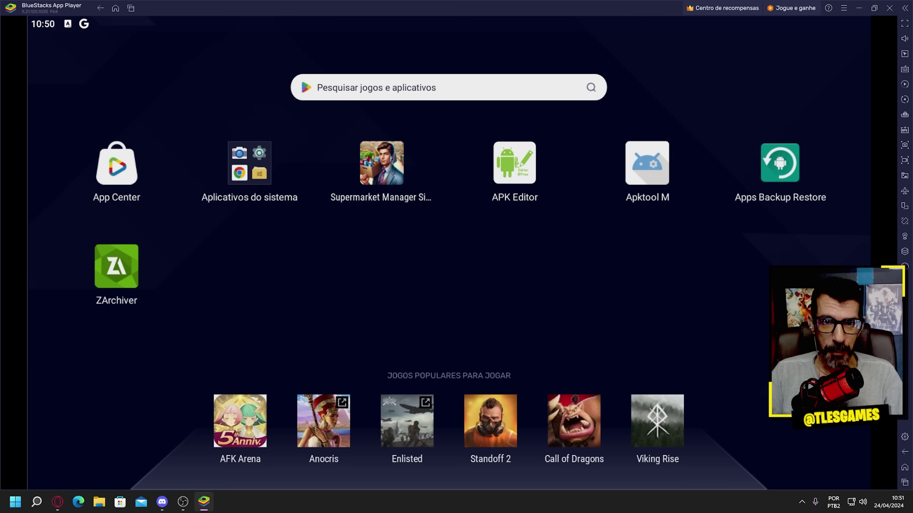
# - Launch Supermarket Manager Simulator, walk past the boxes into the Super Store and look around inside
pyautogui.click(381, 163)
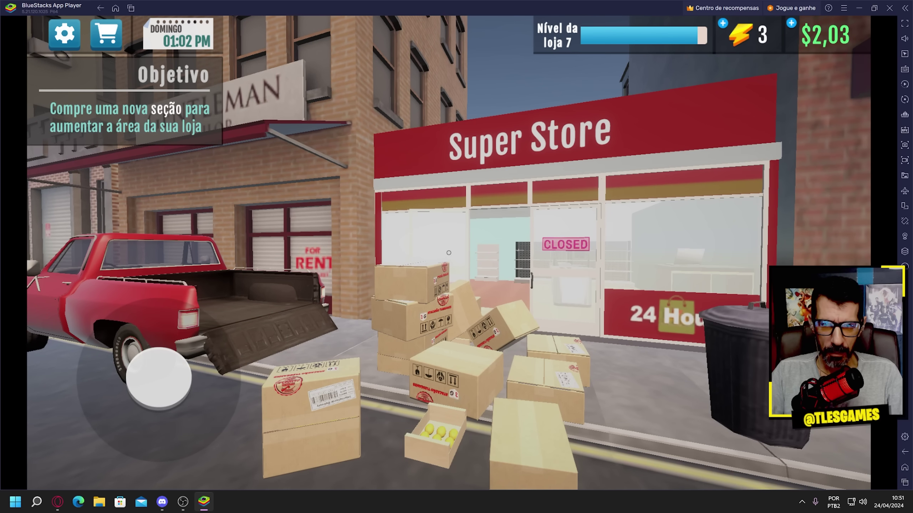
pyautogui.press('w')
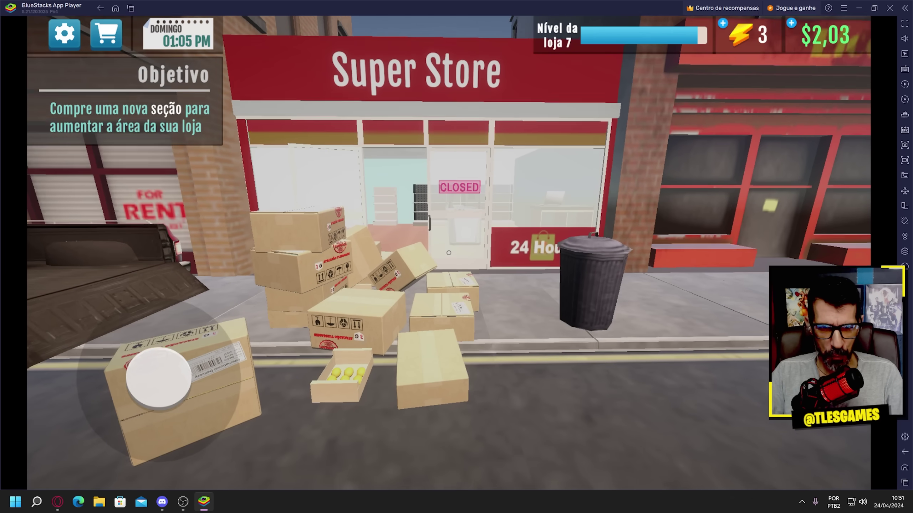
pyautogui.press('w')
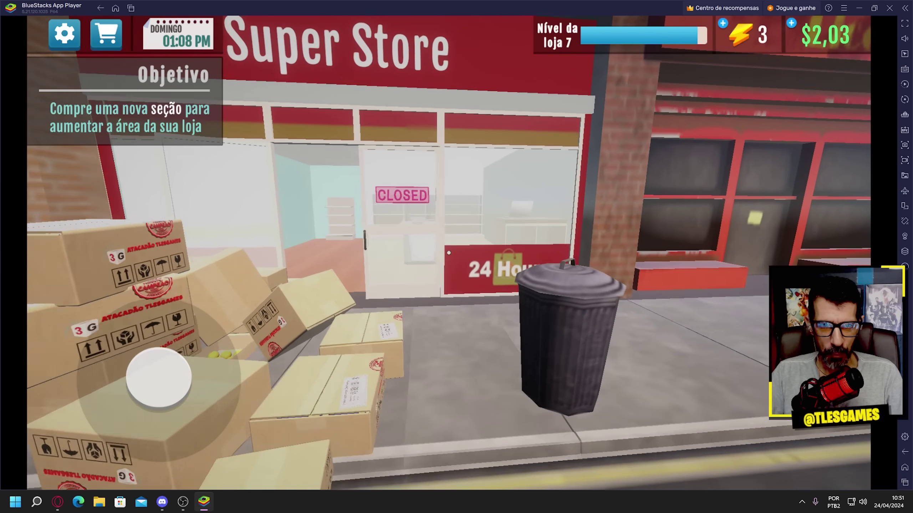
pyautogui.press('w')
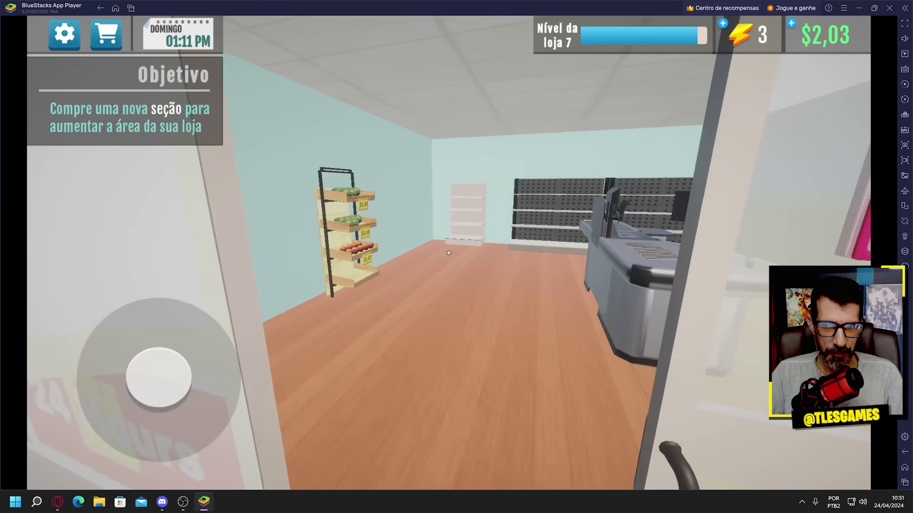
pyautogui.press('w')
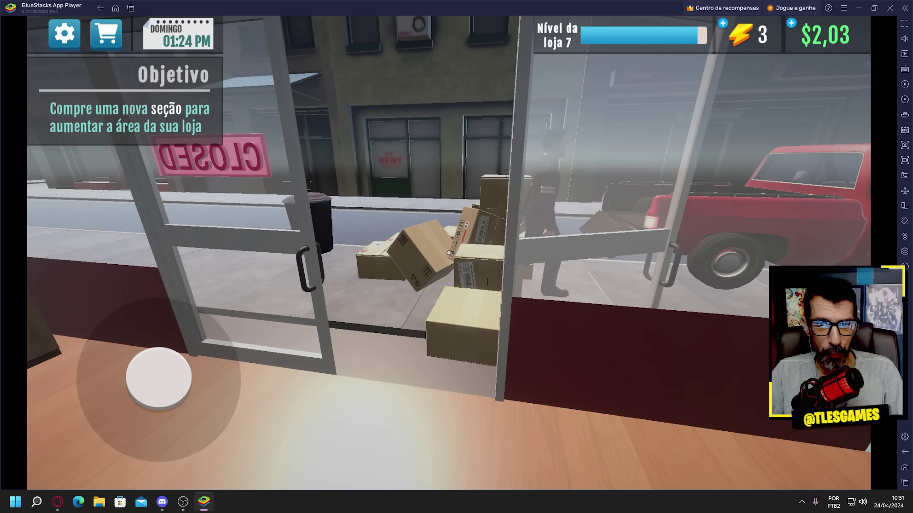
pyautogui.press('a')
pyautogui.press('w')
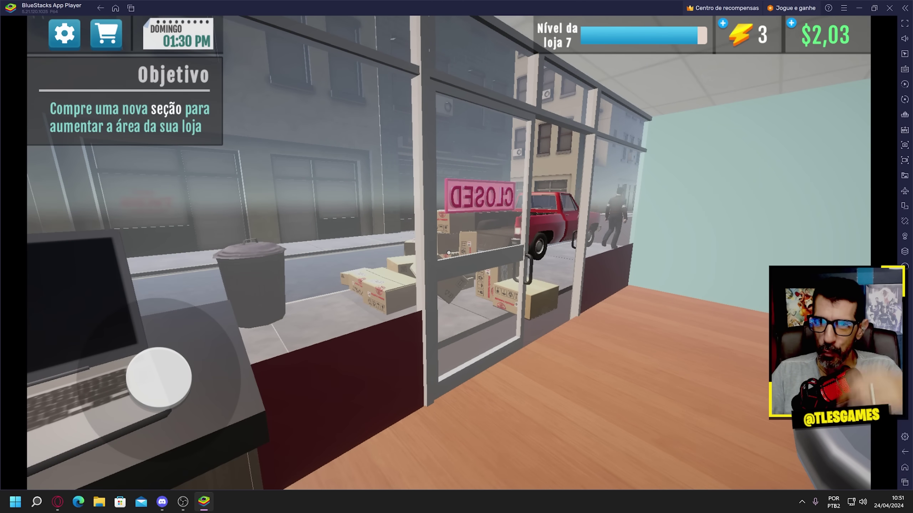
pyautogui.moveTo(448, 252); pyautogui.dragTo(449, 253)
pyautogui.press('w')
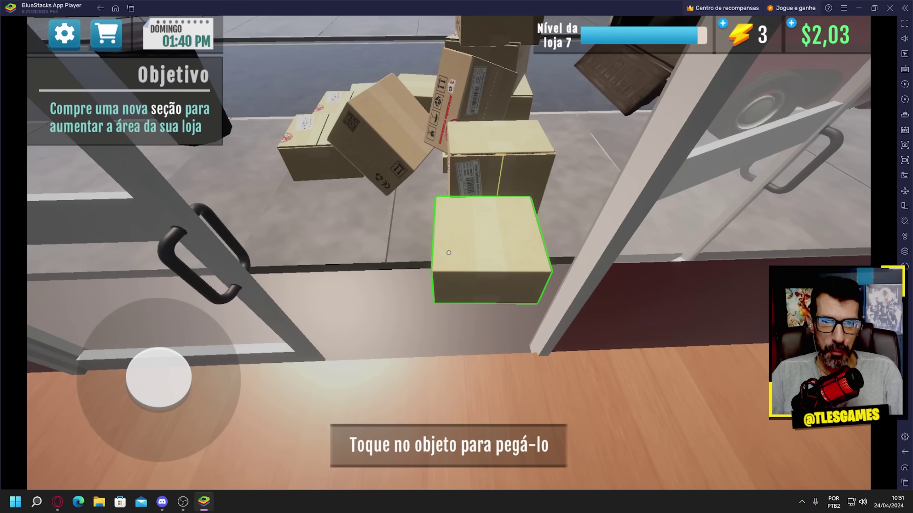
# - Pick up the box of Liza oil bottles at the store entrance and open it
pyautogui.moveTo(449, 253); pyautogui.dragTo(449, 253)
pyautogui.click(448, 253)
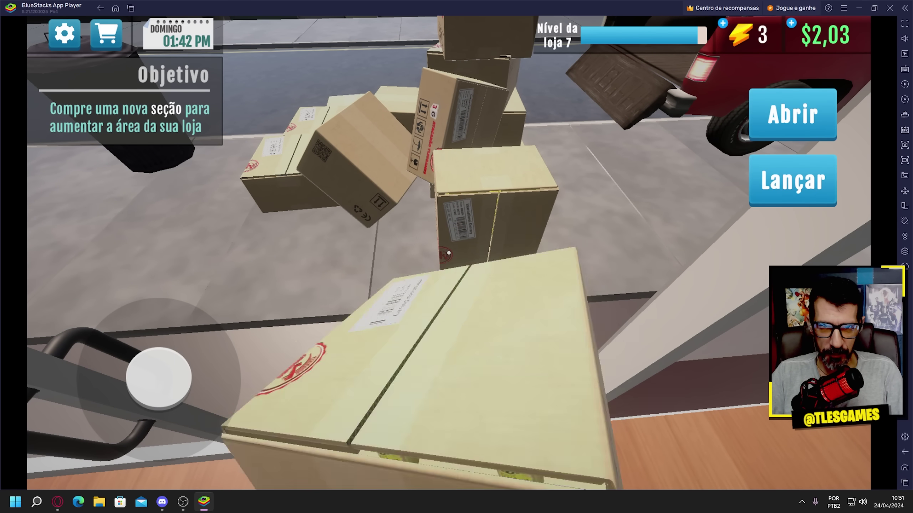
pyautogui.press('e')
pyautogui.press('s')
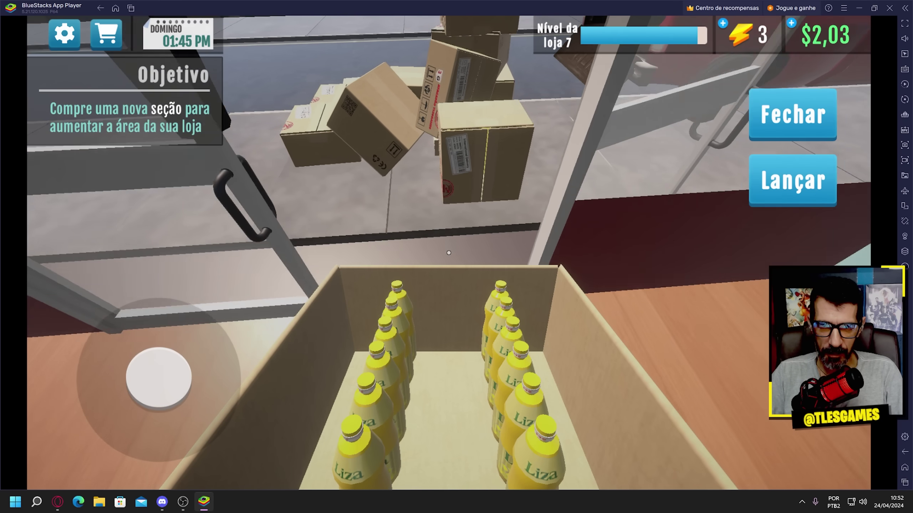
# - Place all Liza oil bottles from the box on the top level of the empty white shelf
pyautogui.moveTo(449, 253); pyautogui.dragTo(448, 253)
pyautogui.click(448, 252)
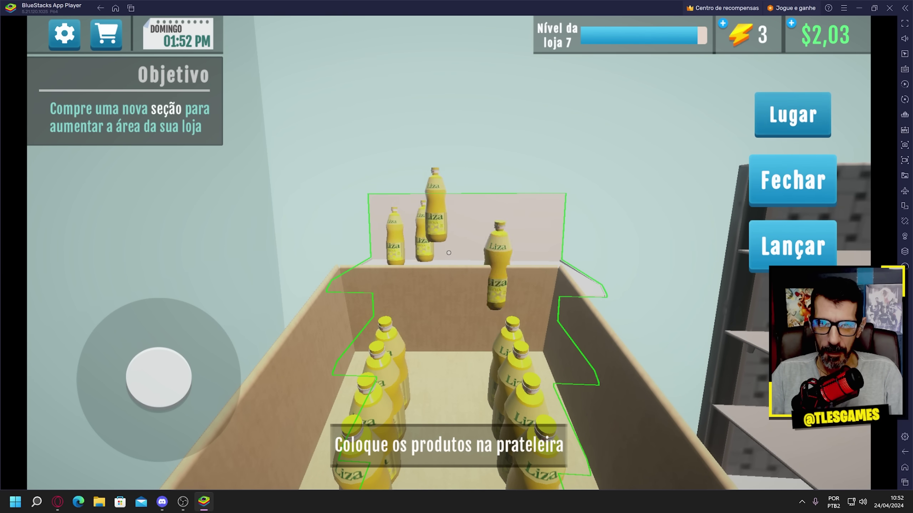
pyautogui.click(448, 253)
pyautogui.click(449, 253)
pyautogui.click(449, 252)
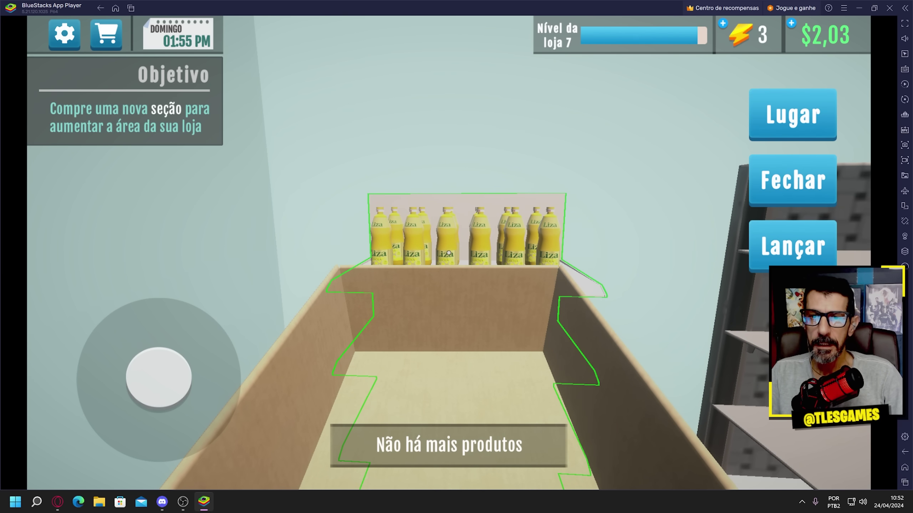
# - Carry the empty box outside and throw it into the trash can
pyautogui.moveTo(449, 253); pyautogui.dragTo(449, 253)
pyautogui.press('w')
pyautogui.press('w')
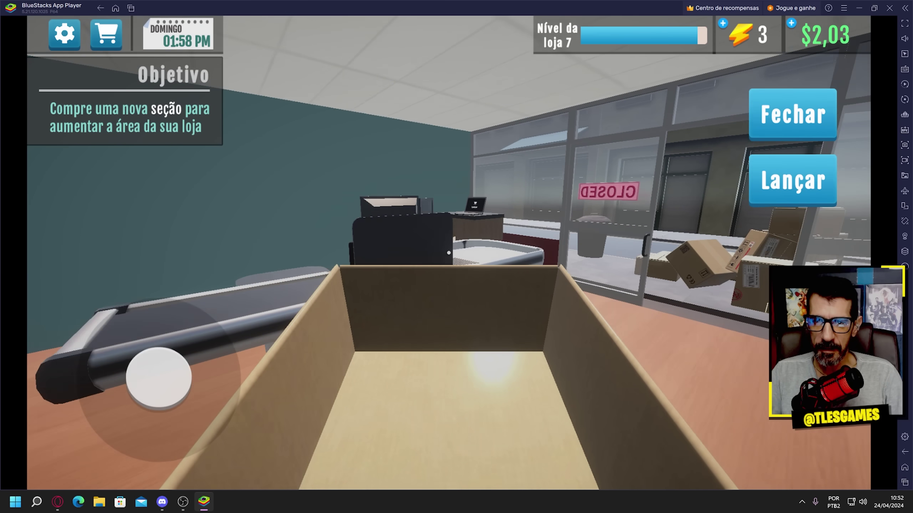
pyautogui.press('w')
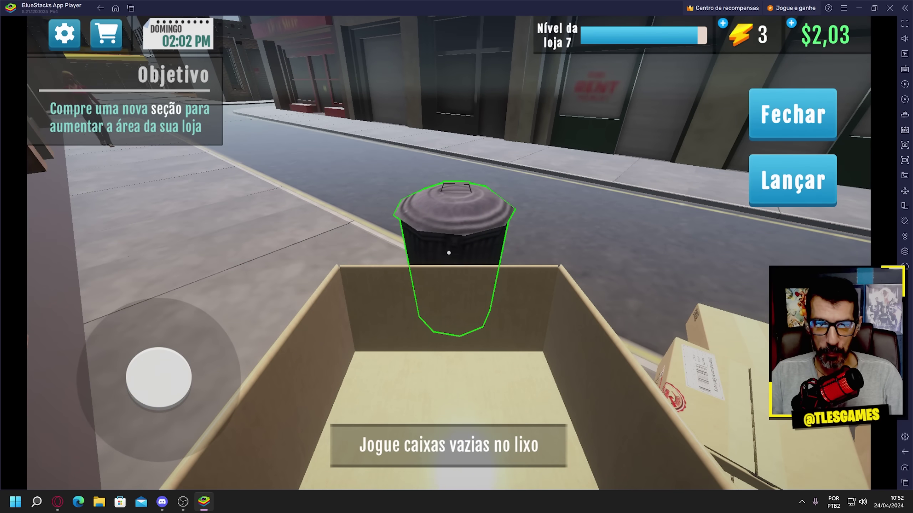
pyautogui.click(449, 252)
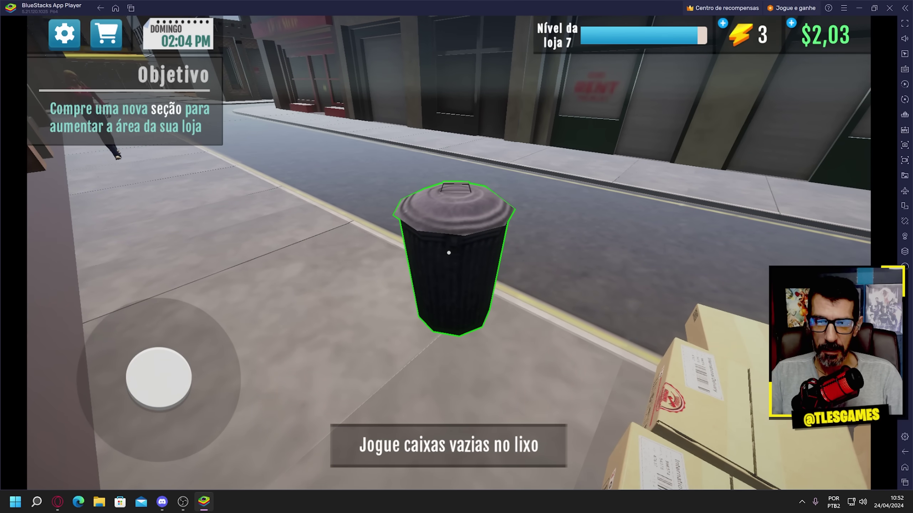
# - Walk back into the store and close the game by clearing all running apps
pyautogui.press('w')
pyautogui.press('w')
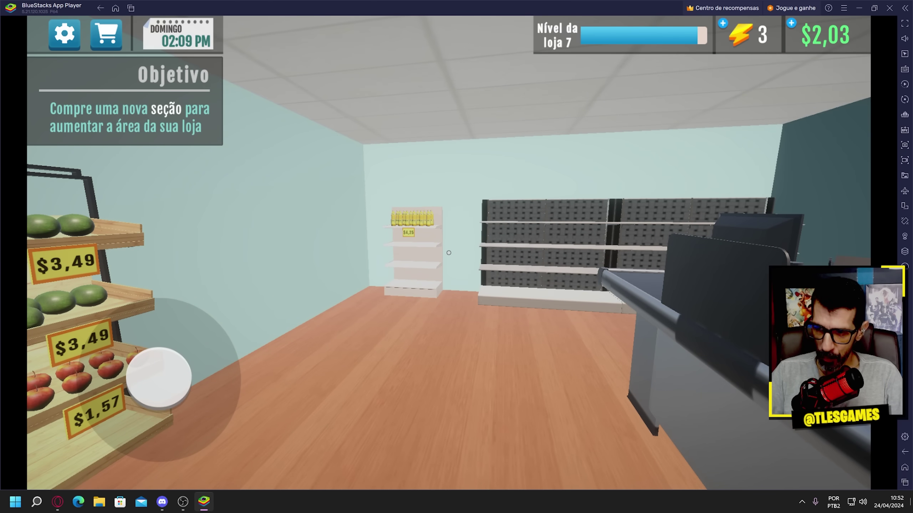
pyautogui.click(905, 482)
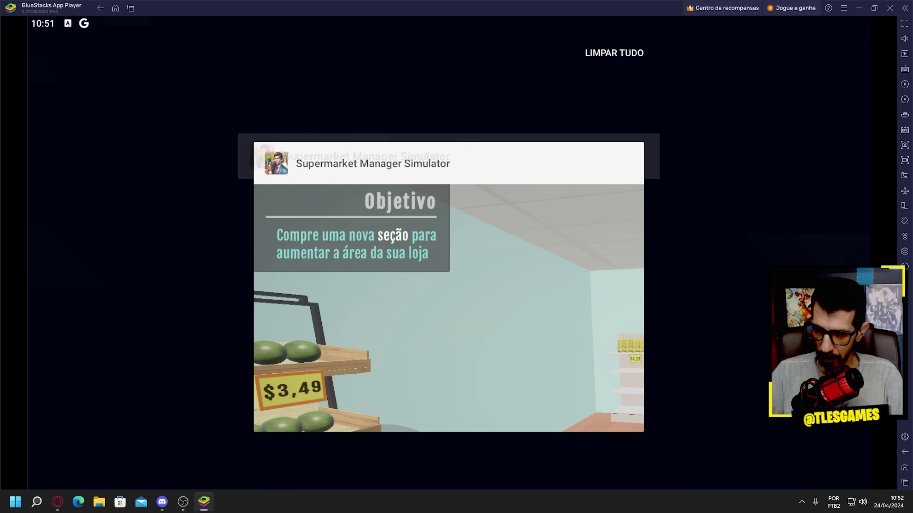
pyautogui.click(613, 53)
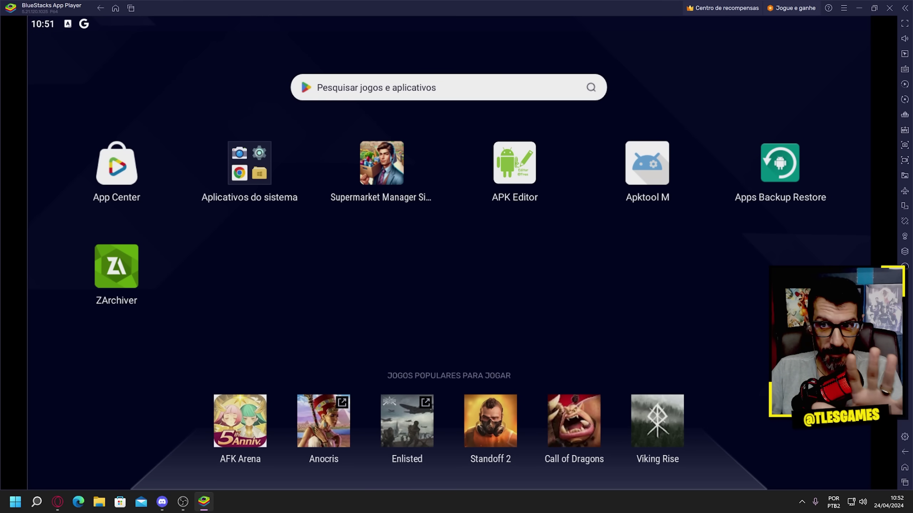
# - In Apktool M, copy the com.dmg.supermarket.simulator folder from Android/data
pyautogui.click(647, 162)
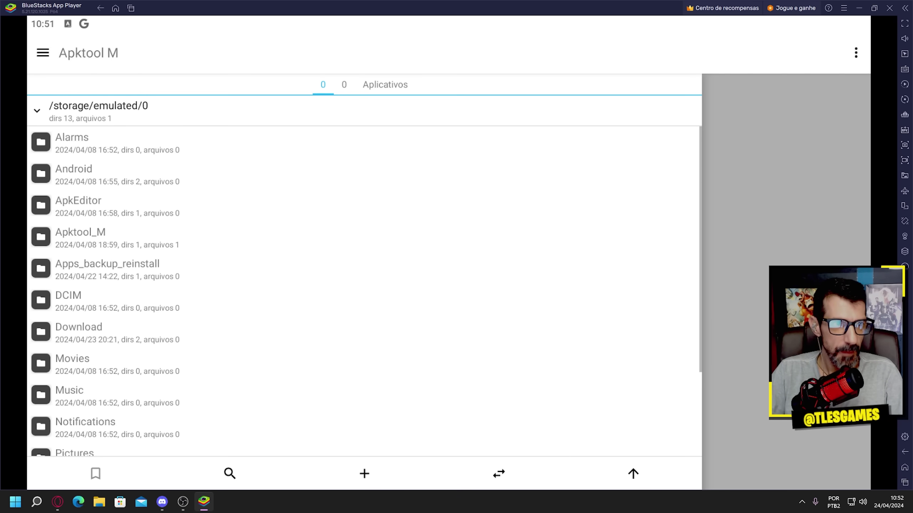
pyautogui.click(73, 175)
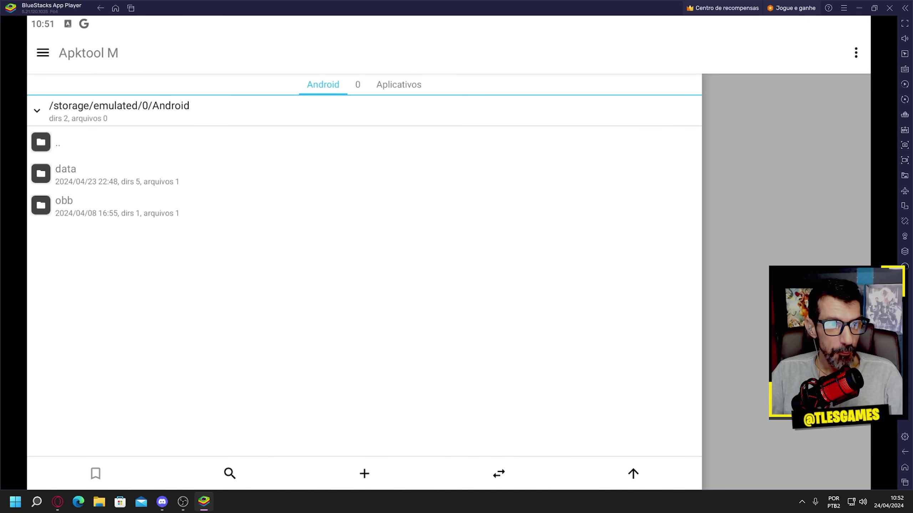
pyautogui.click(66, 173)
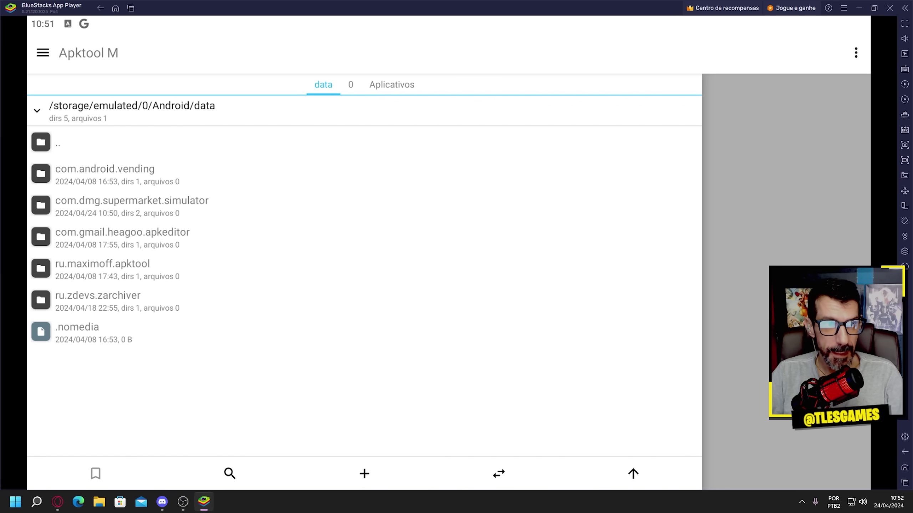
pyautogui.click(41, 205)
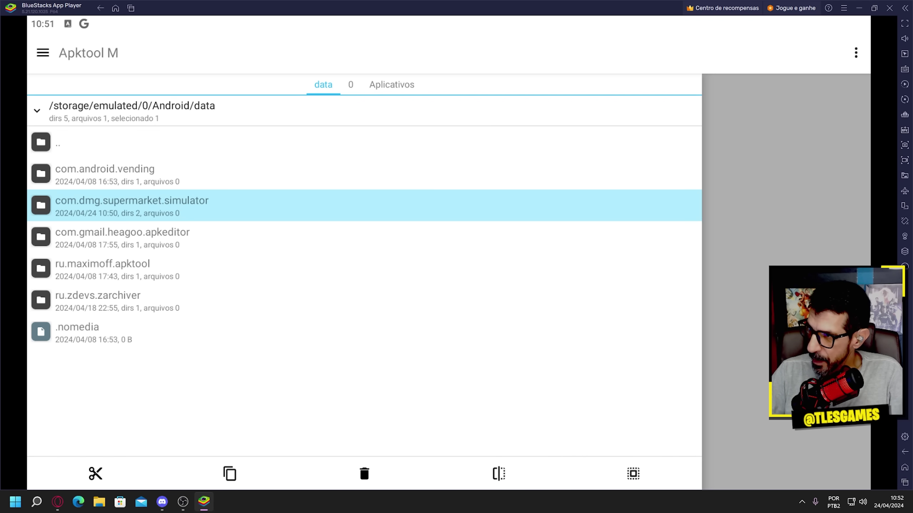
pyautogui.hotkey('alt', 'Tab')
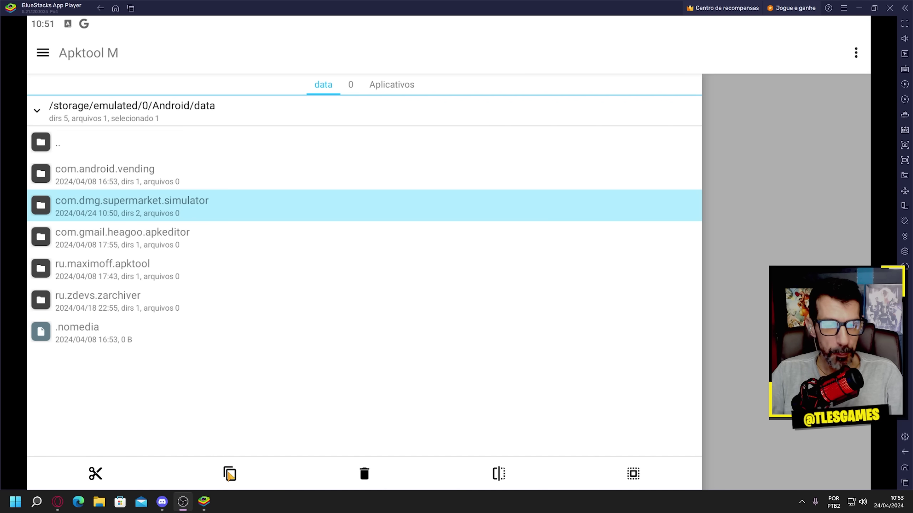
pyautogui.click(230, 473)
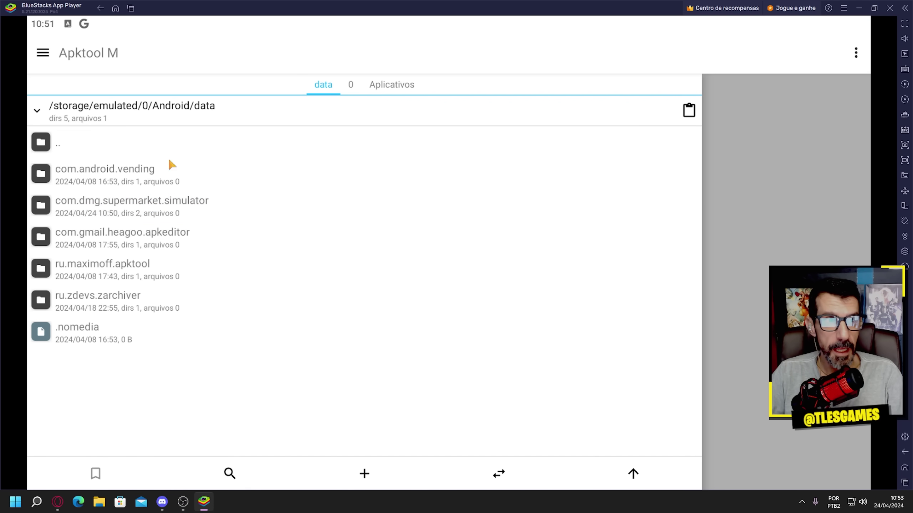
# - Delete the old com.dmg.supermarket.simulator folder from the Download folder in the device's storage
pyautogui.click(51, 143)
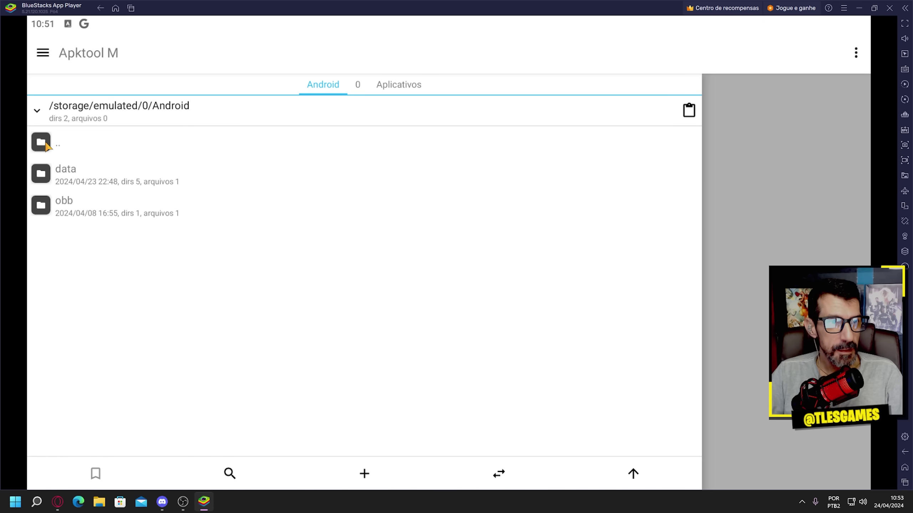
pyautogui.click(46, 144)
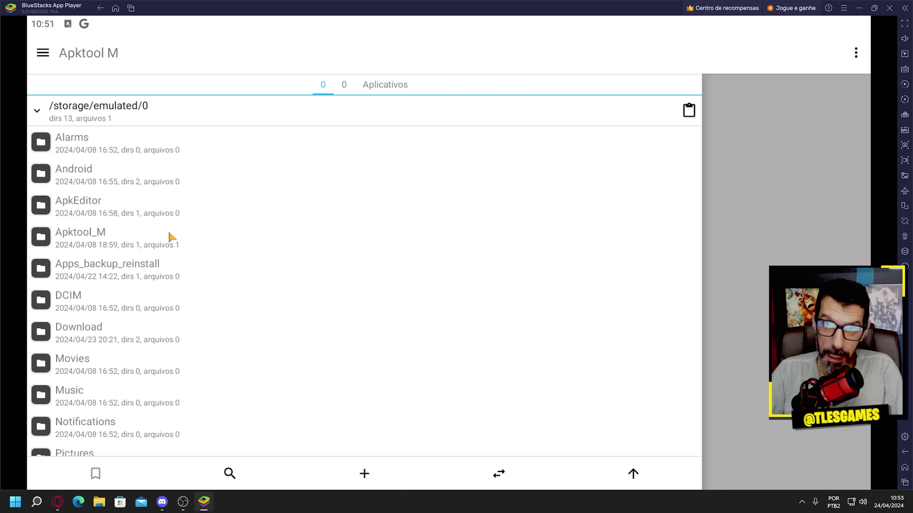
pyautogui.click(73, 335)
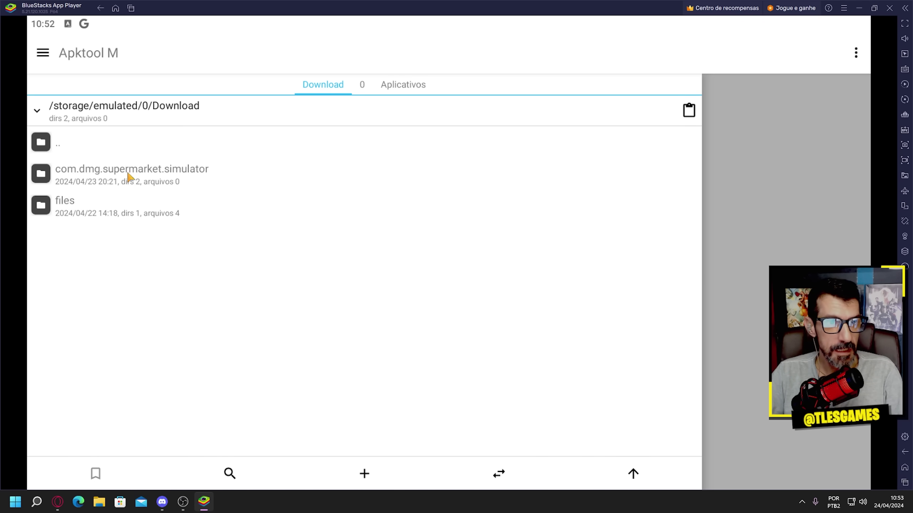
pyautogui.click(47, 180)
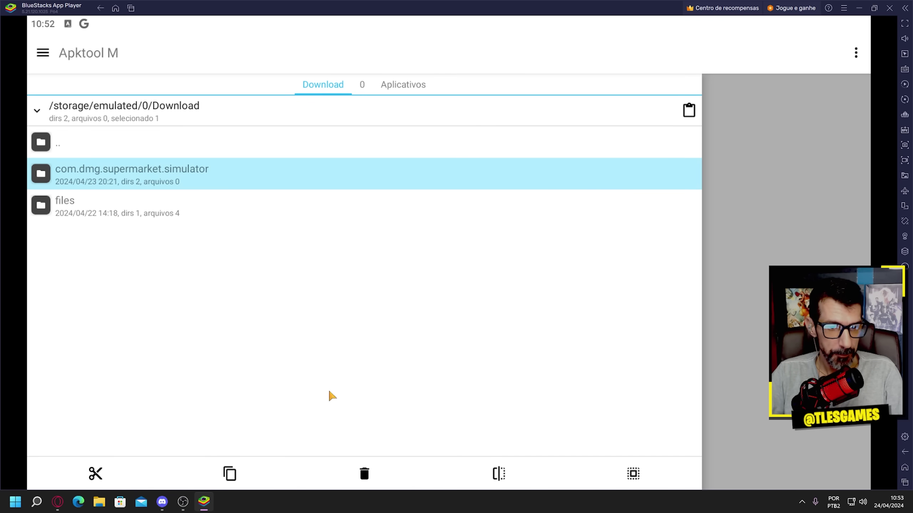
pyautogui.click(364, 474)
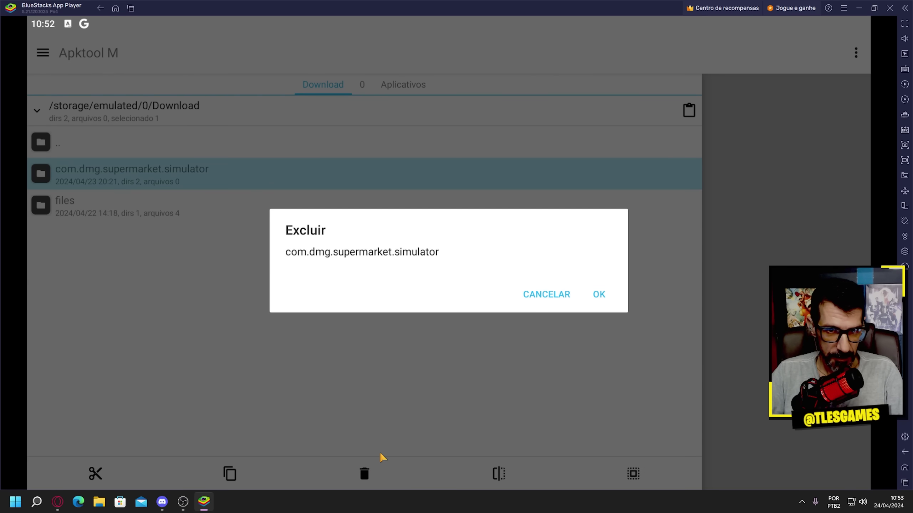
pyautogui.click(598, 294)
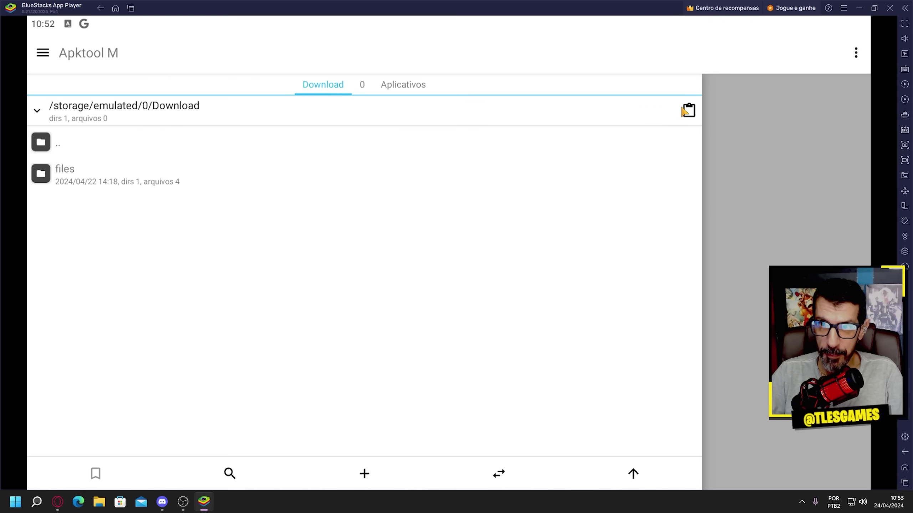
# - Paste the copied com.dmg.supermarket.simulator folder into Download and close Apktool M by clearing all running apps
pyautogui.click(700, 118)
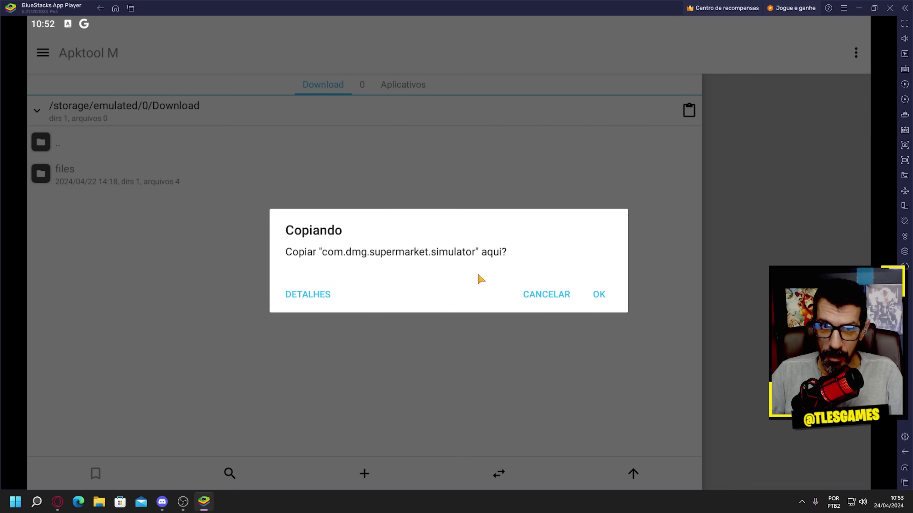
pyautogui.click(599, 295)
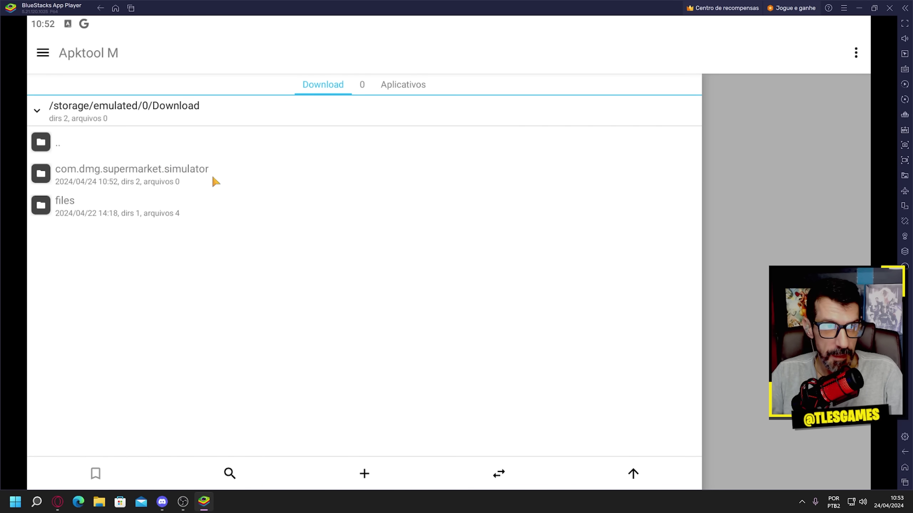
pyautogui.click(905, 482)
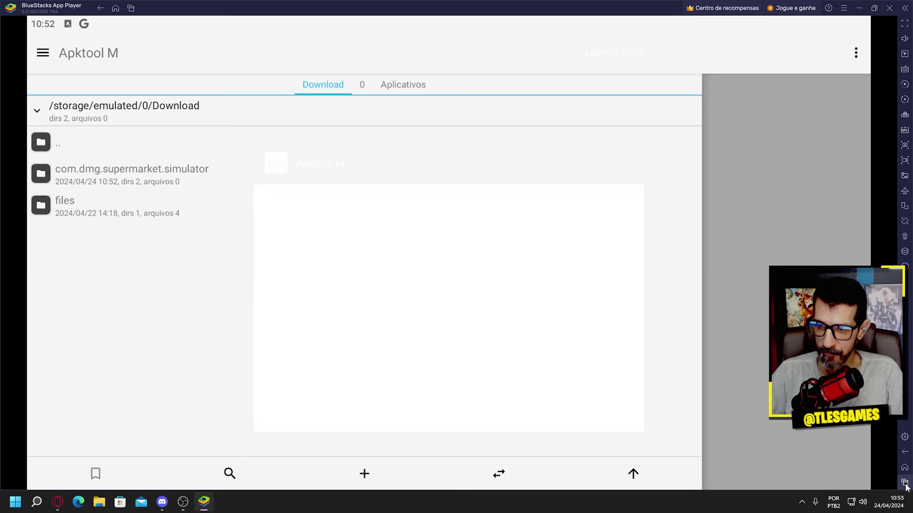
pyautogui.click(624, 61)
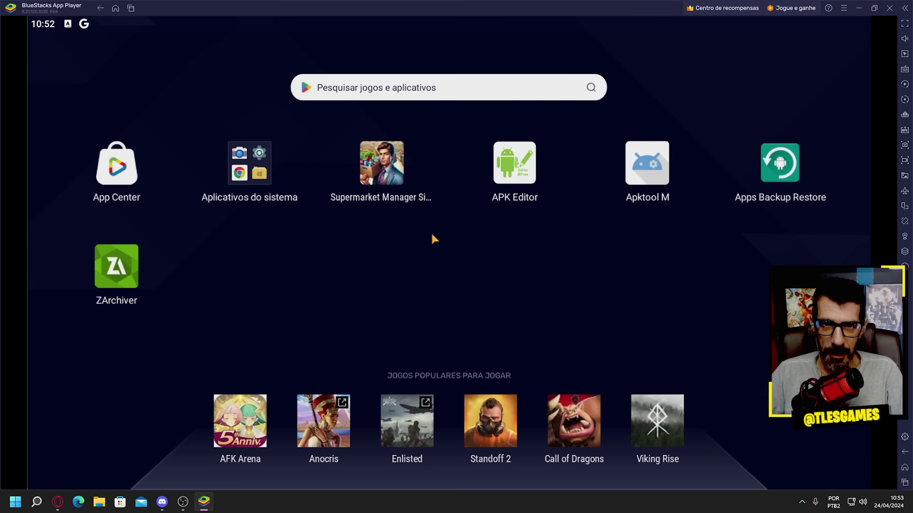
# - Uninstall Supermarket Manager Simulator from BlueStacks
pyautogui.rightClick(390, 171)
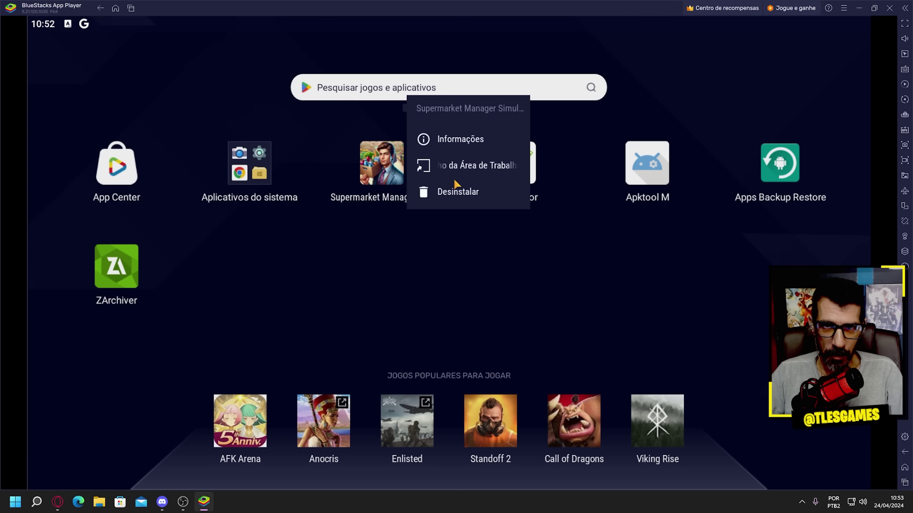
pyautogui.click(460, 192)
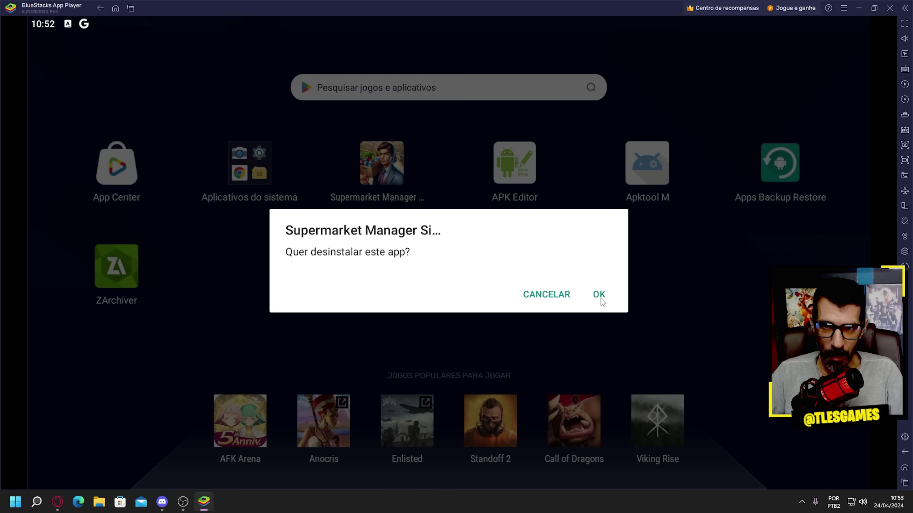
pyautogui.click(601, 299)
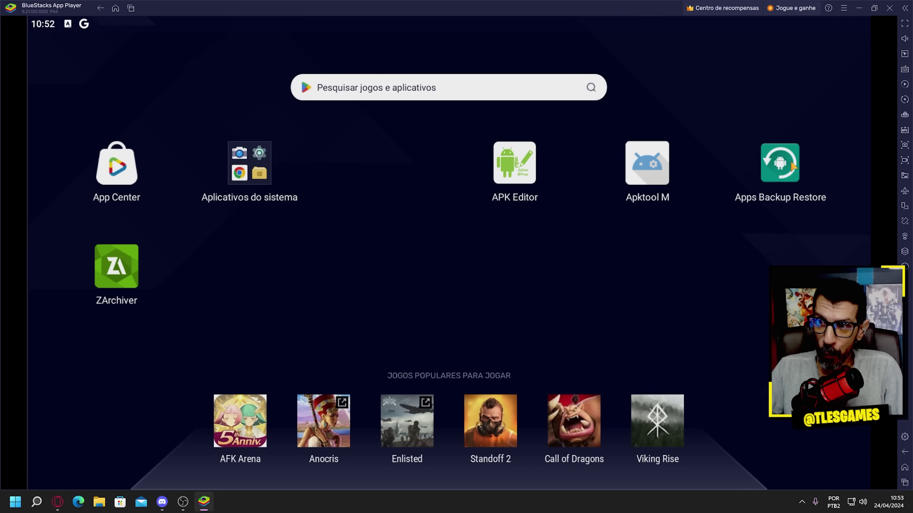
# - Install Supermarket Manager Simulator_1.0.23_BR01.apk from the unity3d mod folder on the desktop
pyautogui.click(905, 130)
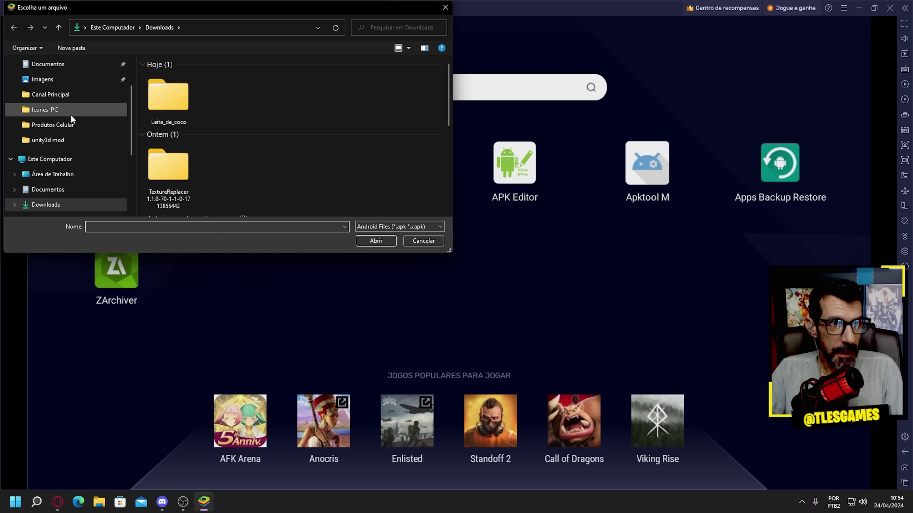
pyautogui.scroll(3, 72, 119)
pyautogui.click(50, 84)
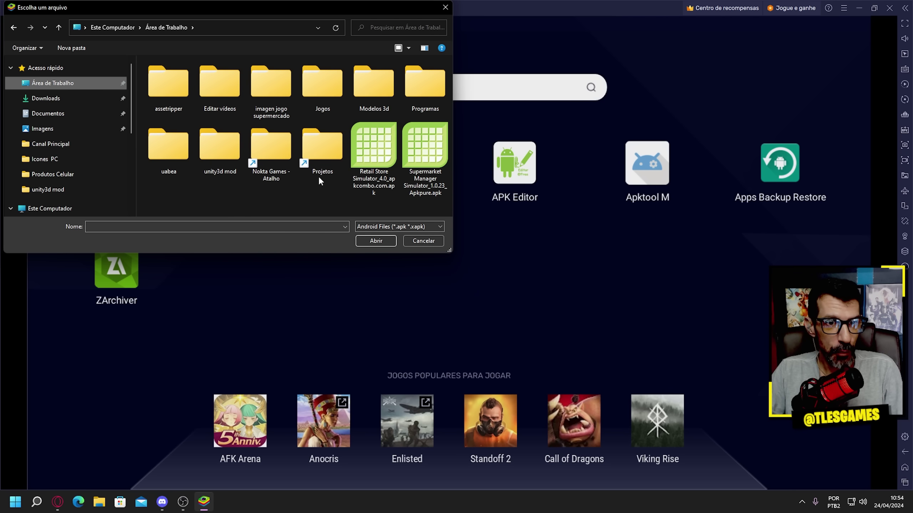
pyautogui.doubleClick(221, 154)
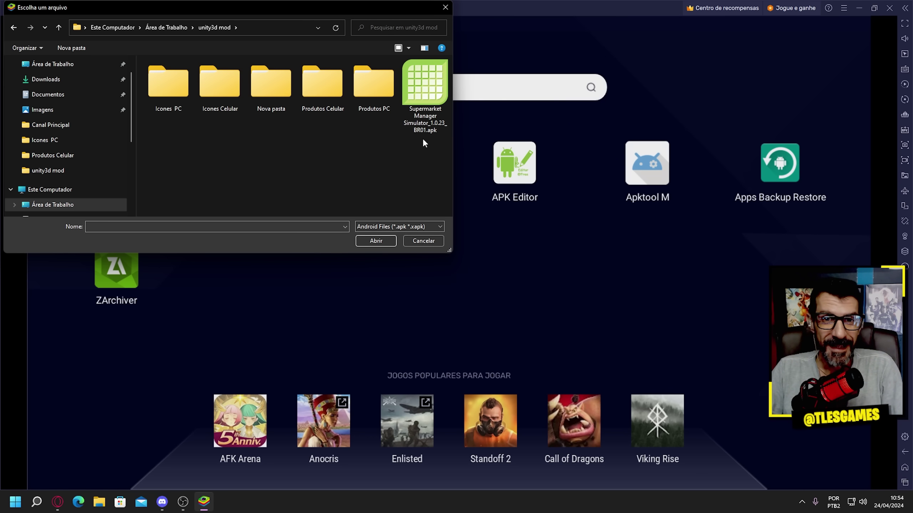
pyautogui.click(424, 87)
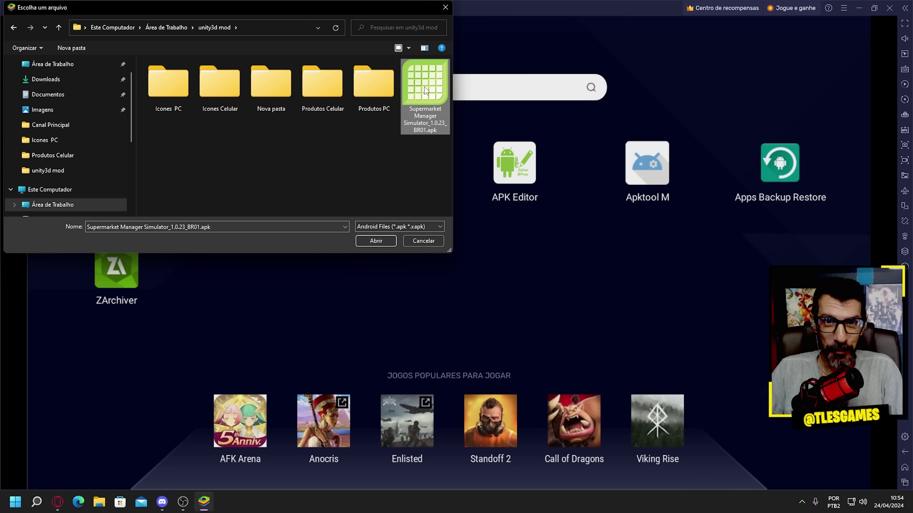
pyautogui.click(375, 241)
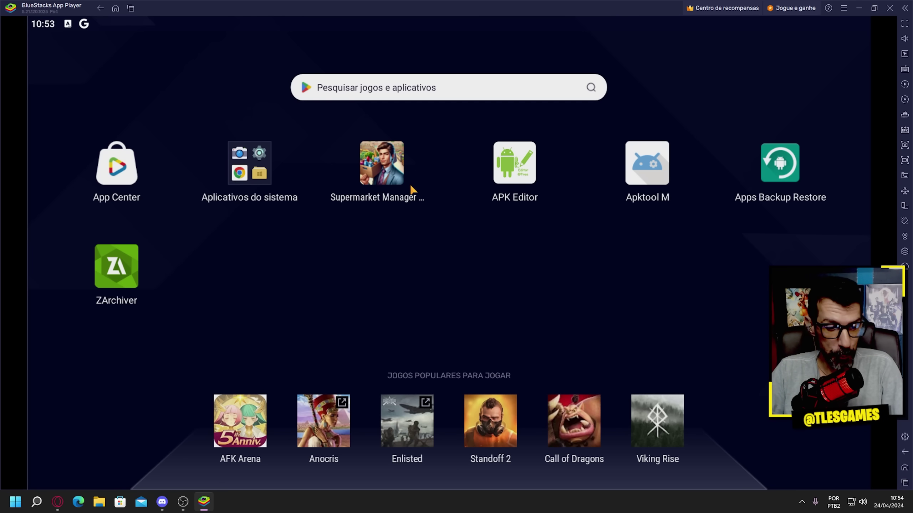
# - Launch the newly installed Supermarket Manager Simulator, accept its terms, and look around as the tutorial asks
pyautogui.click(403, 199)
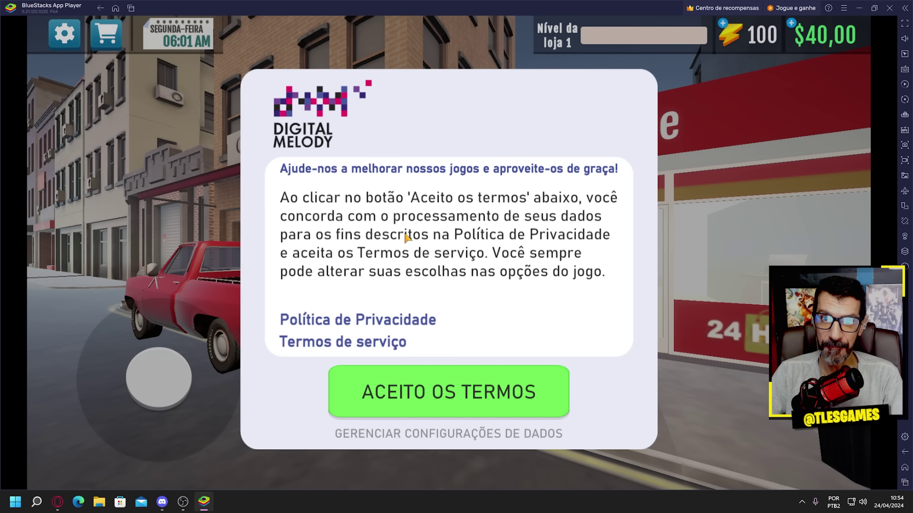
pyautogui.click(450, 389)
pyautogui.click(457, 304)
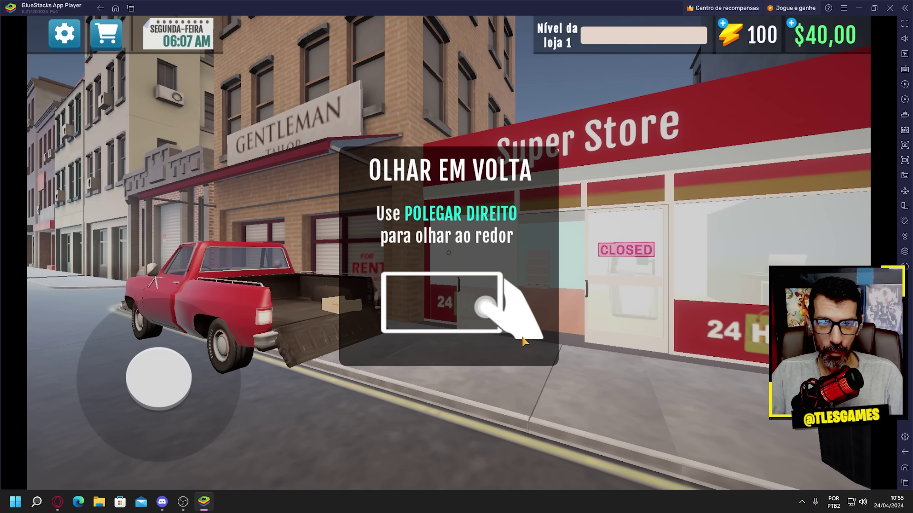
pyautogui.moveTo(547, 279); pyautogui.dragTo(600, 285)
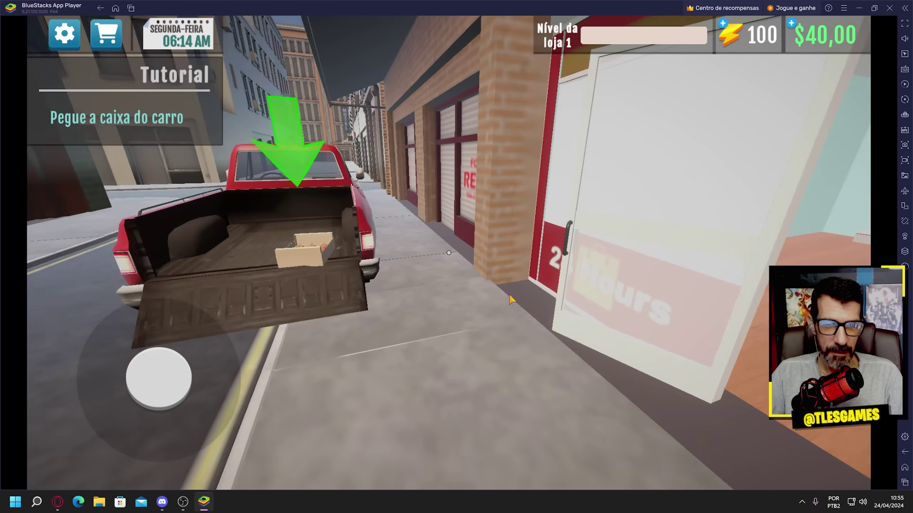
# - Take the box of apples from the red pickup and place the apples on the wooden shelf in the store
pyautogui.press('w')
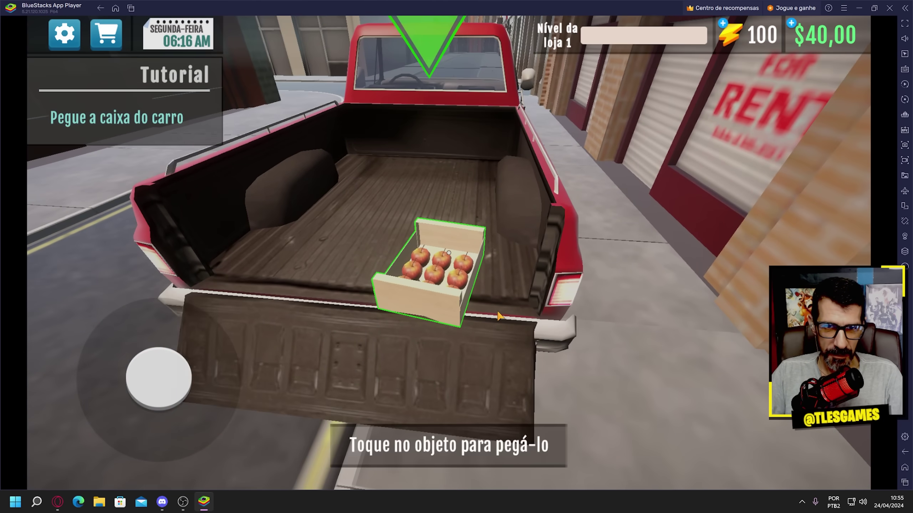
pyautogui.click(498, 312)
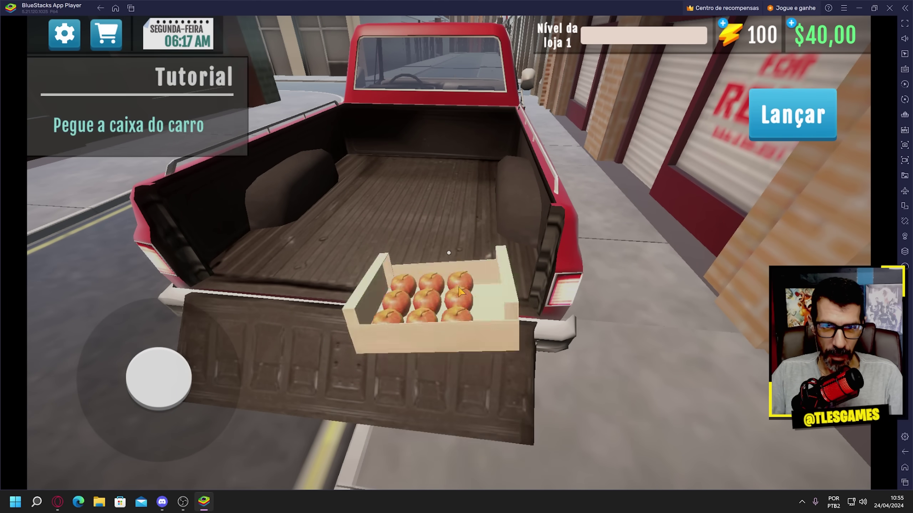
pyautogui.moveTo(632, 281); pyautogui.dragTo(633, 246)
pyautogui.press('w')
pyautogui.press('w')
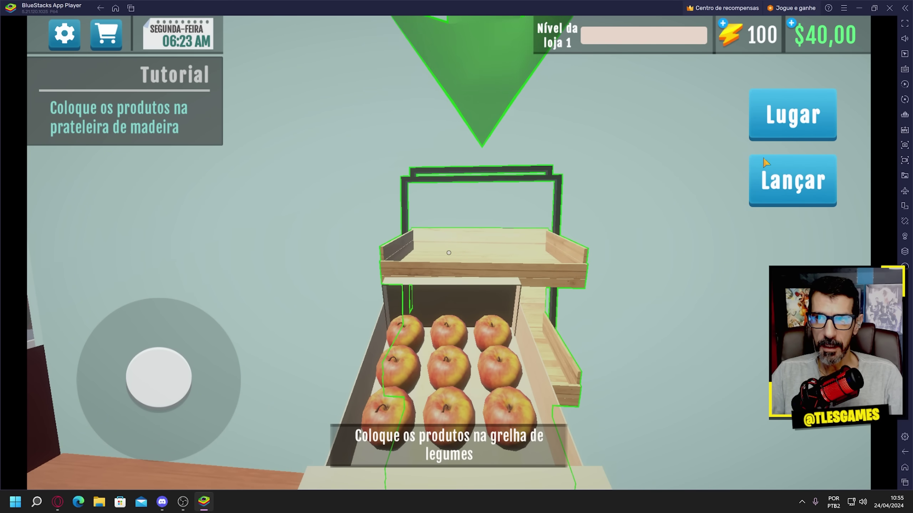
pyautogui.click(793, 132)
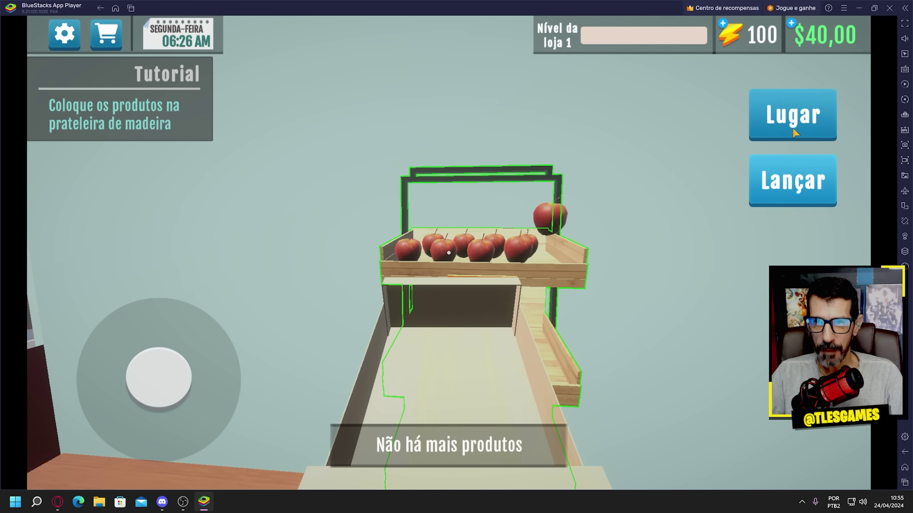
# - Carry the empty apple box outside and throw it into the trash can
pyautogui.moveTo(715, 298); pyautogui.dragTo(552, 315)
pyautogui.press('w')
pyautogui.press('w')
pyautogui.click(793, 116)
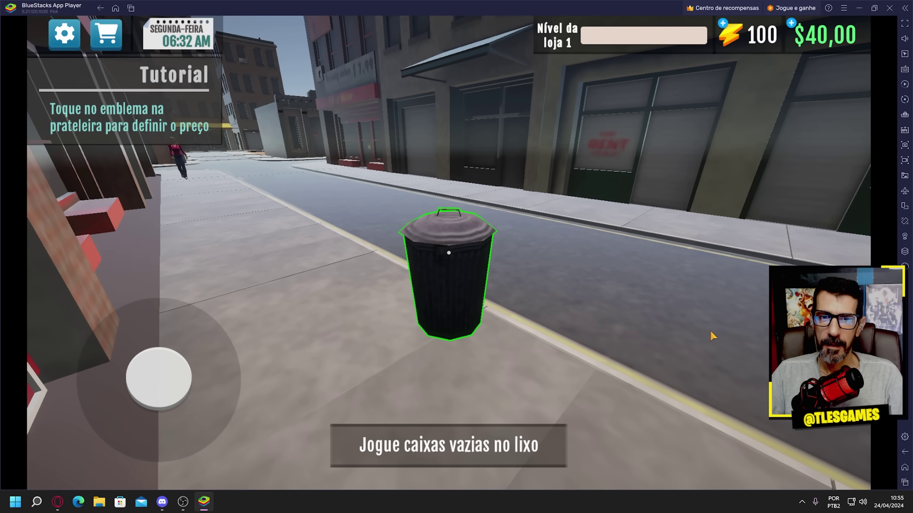
# - Walk back into the store to the empty white shelf and close the game by clearing all running apps
pyautogui.press('w')
pyautogui.moveTo(709, 332); pyautogui.dragTo(539, 327)
pyautogui.press('w')
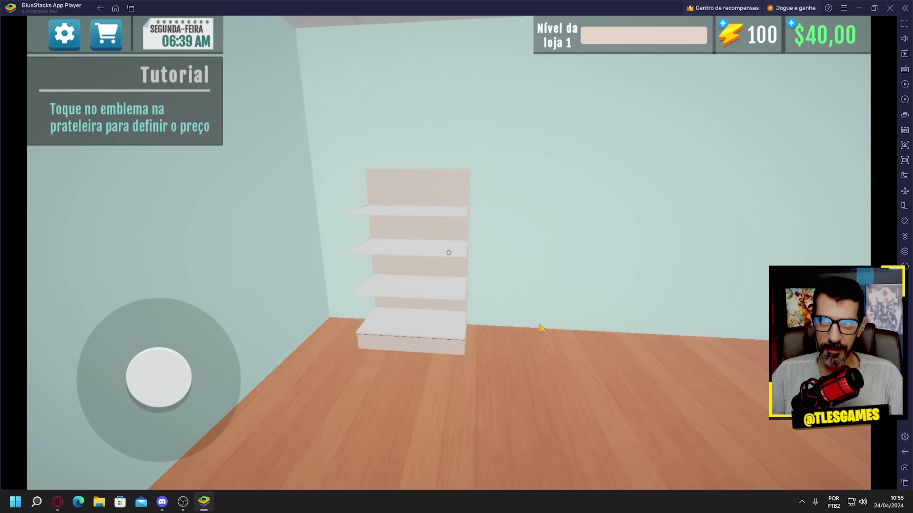
pyautogui.click(904, 483)
pyautogui.click(624, 53)
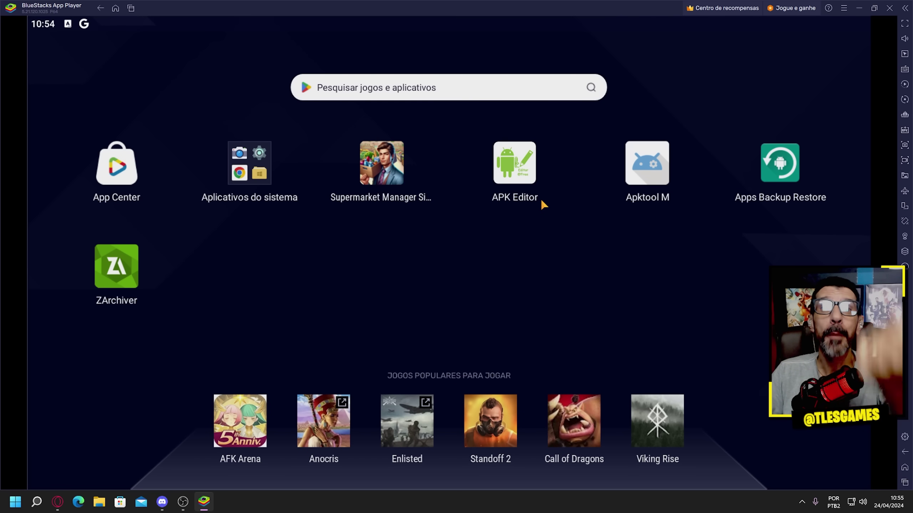
# - Open Apktool M and copy the backed-up com.dmg.supermarket.simulator folder from the Download directory
pyautogui.click(653, 179)
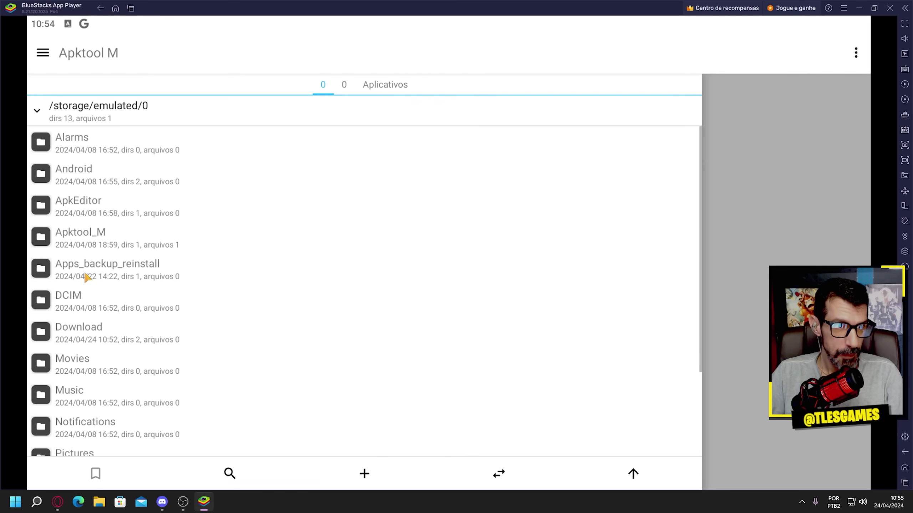
pyautogui.click(92, 335)
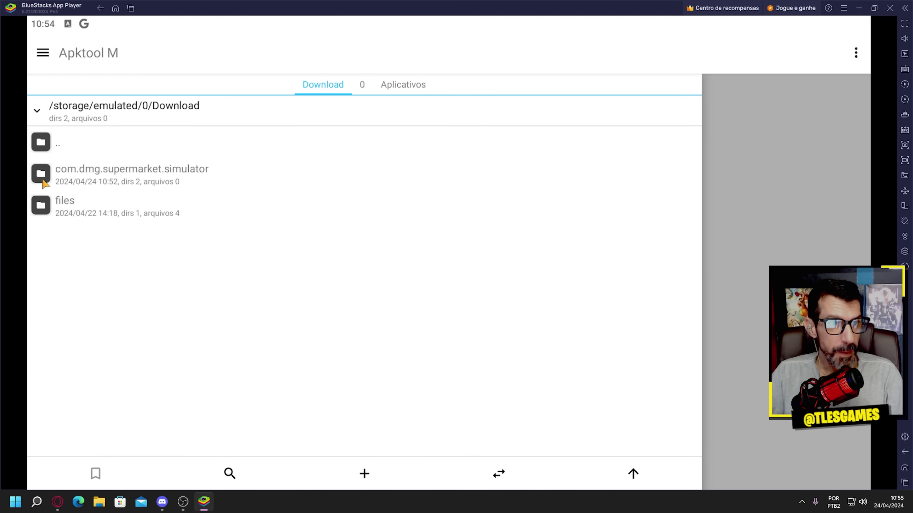
pyautogui.click(41, 176)
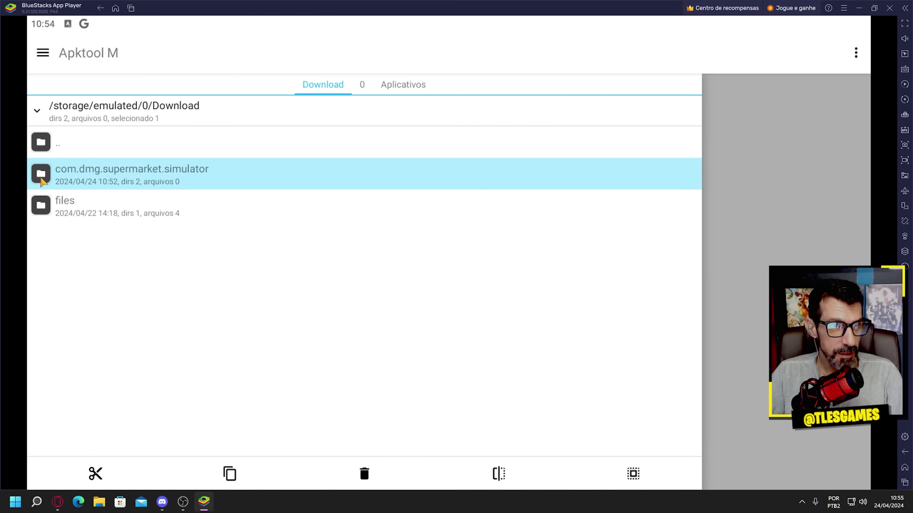
pyautogui.click(232, 475)
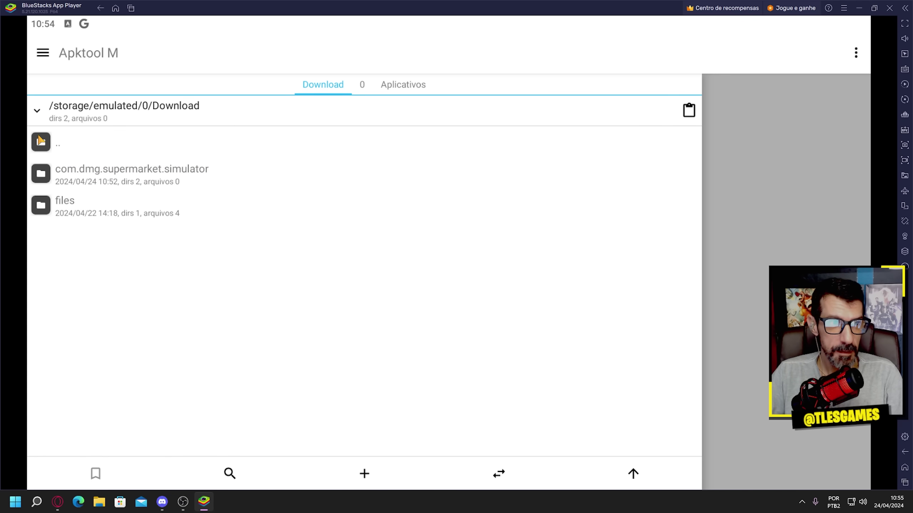
# - Delete the newly created com.dmg.supermarket.simulator folder from Android/data
pyautogui.click(42, 152)
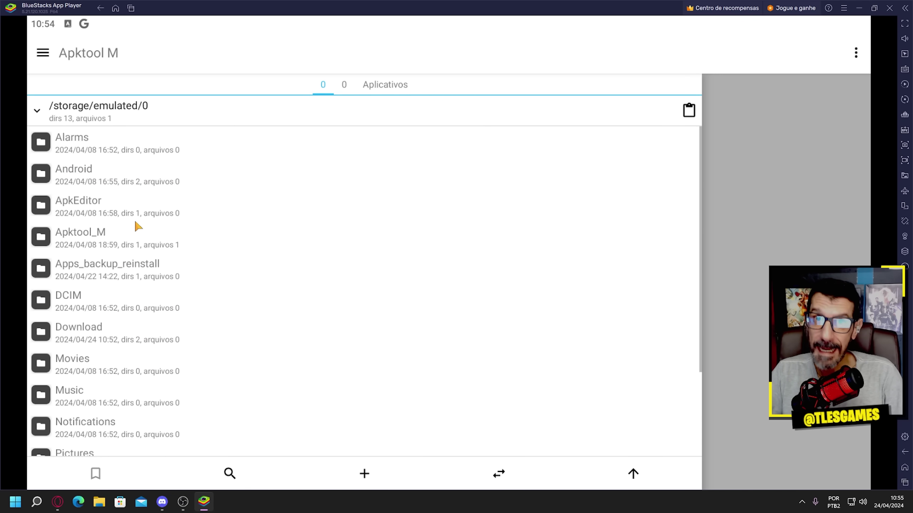
pyautogui.click(88, 175)
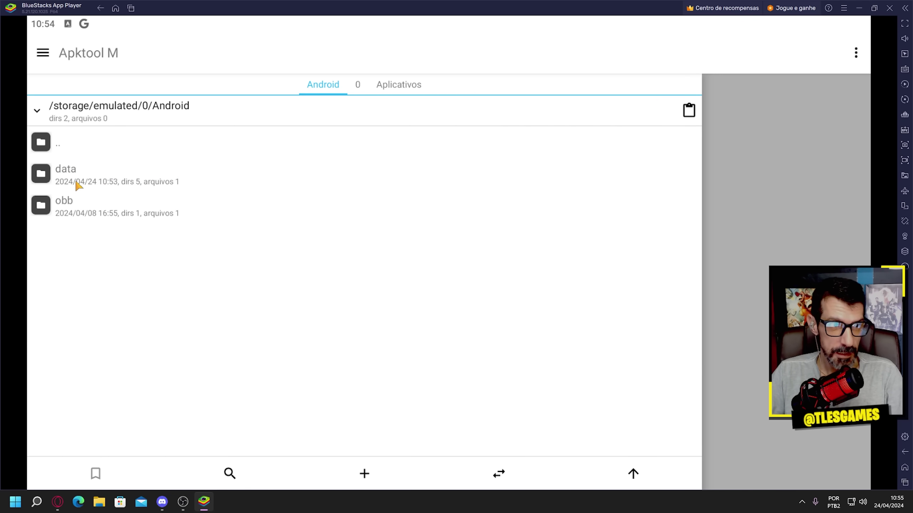
pyautogui.click(72, 175)
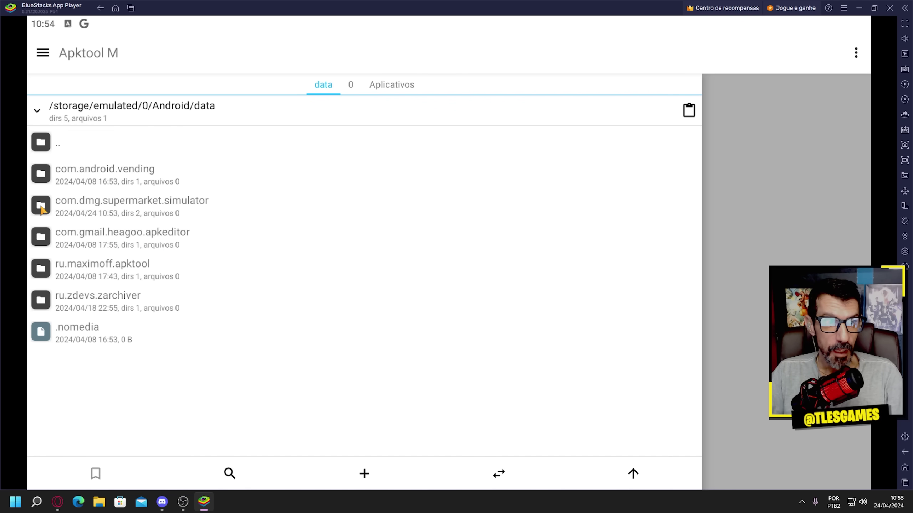
pyautogui.click(41, 206)
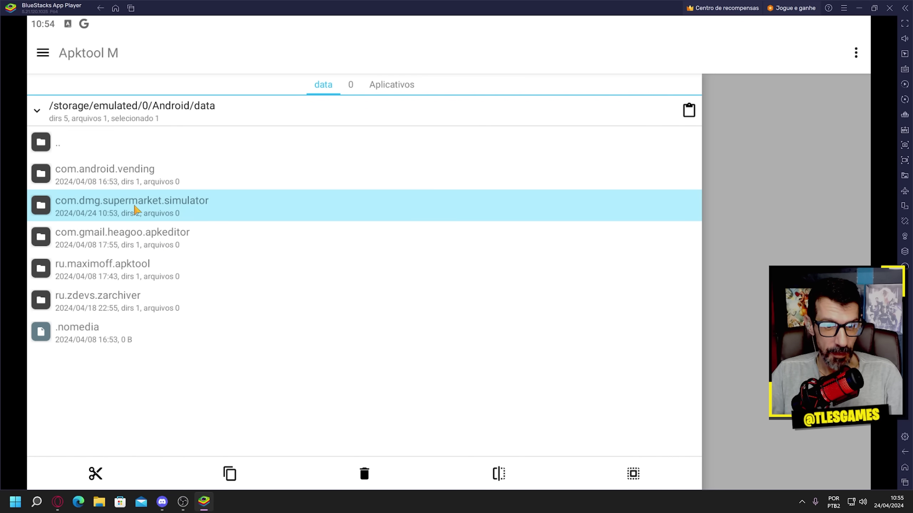
pyautogui.click(364, 474)
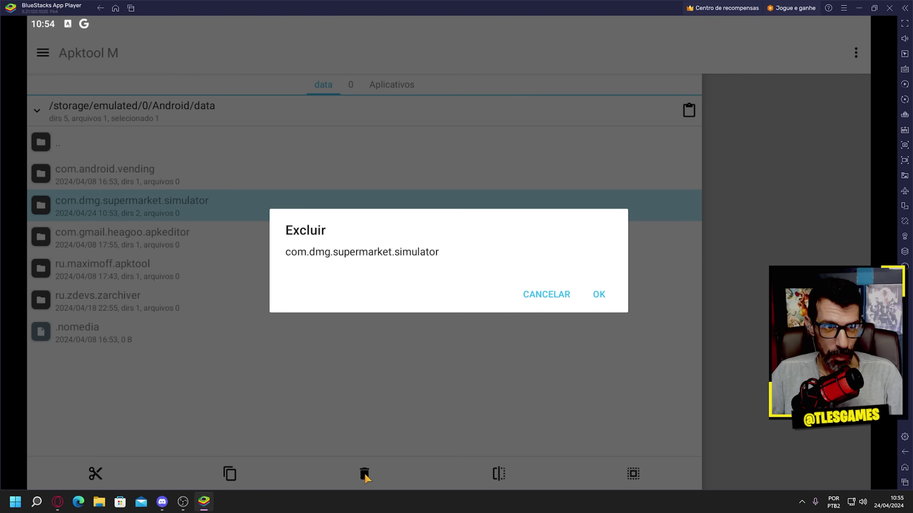
pyautogui.click(598, 295)
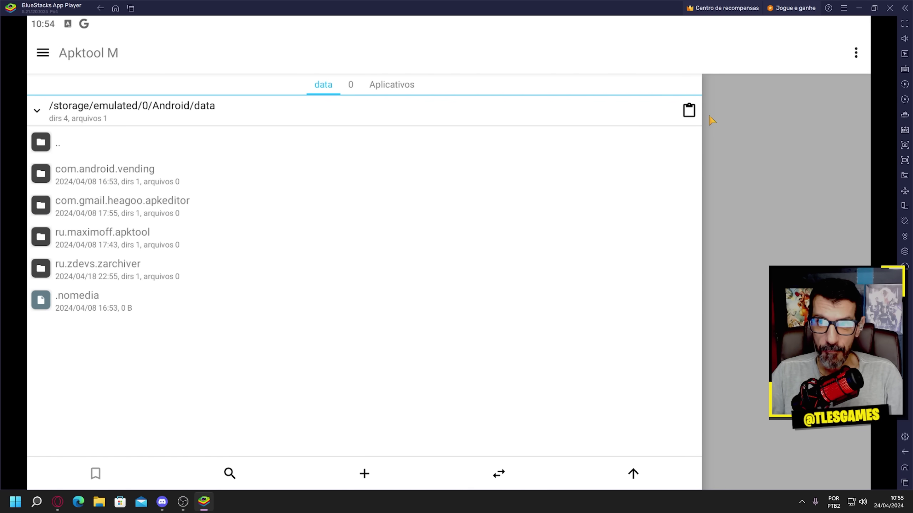
# - Paste the copied com.dmg.supermarket.simulator backup into Android/data and close Apktool M by clearing all running apps
pyautogui.click(689, 111)
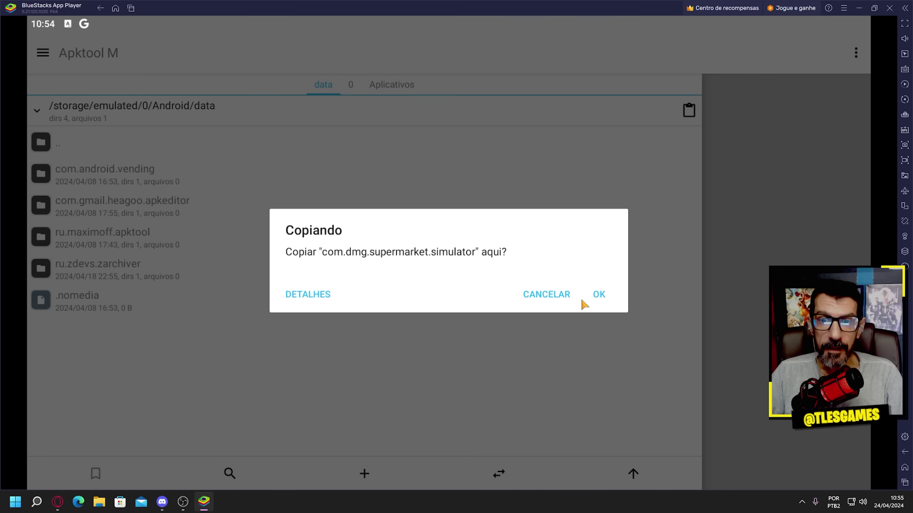
pyautogui.click(602, 299)
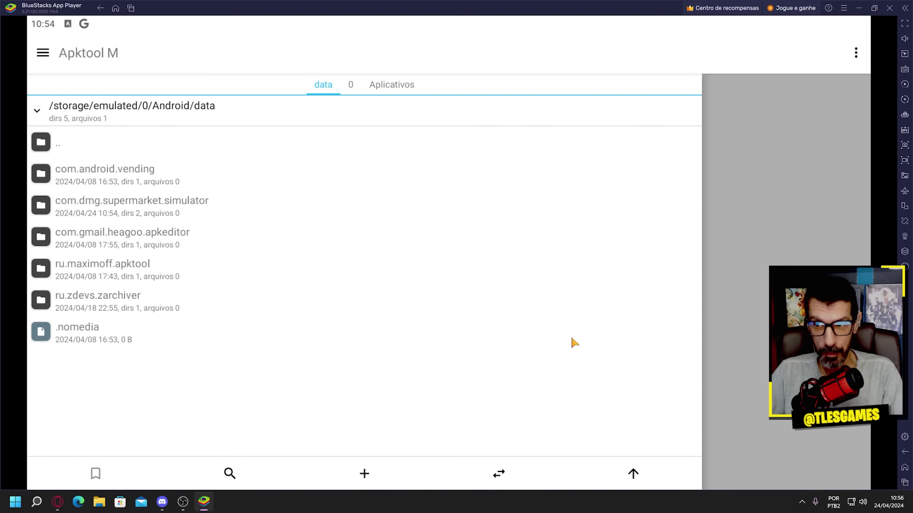
pyautogui.click(904, 483)
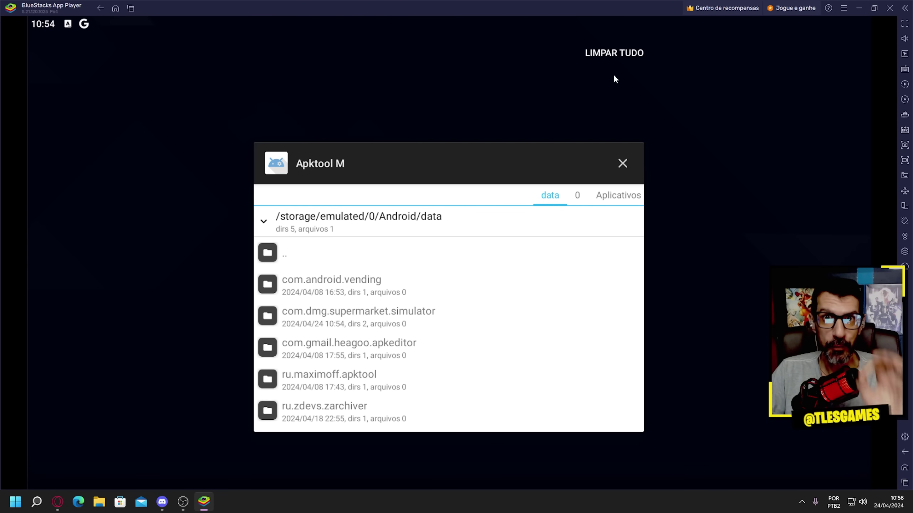
pyautogui.click(614, 54)
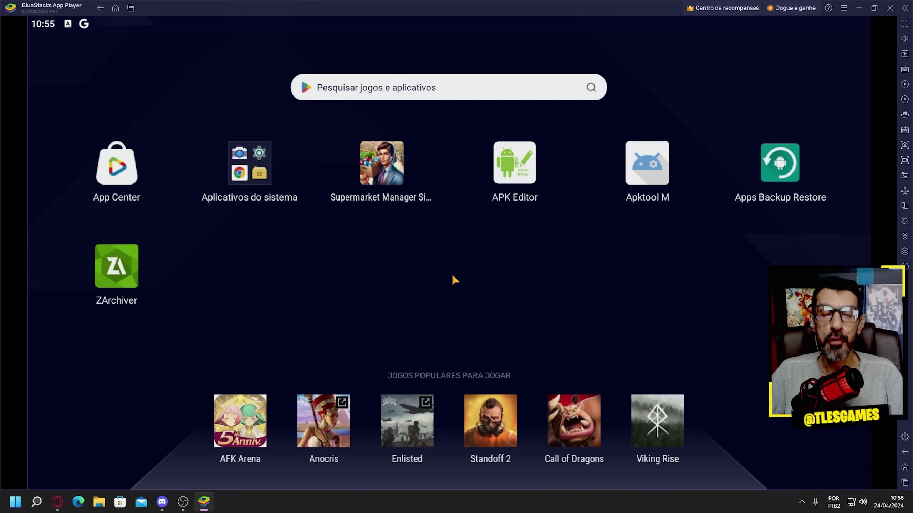
# - Launch Supermarket Manager Simulator and walk through the store to check the saved progress, then close the game by clearing all running apps
pyautogui.click(390, 162)
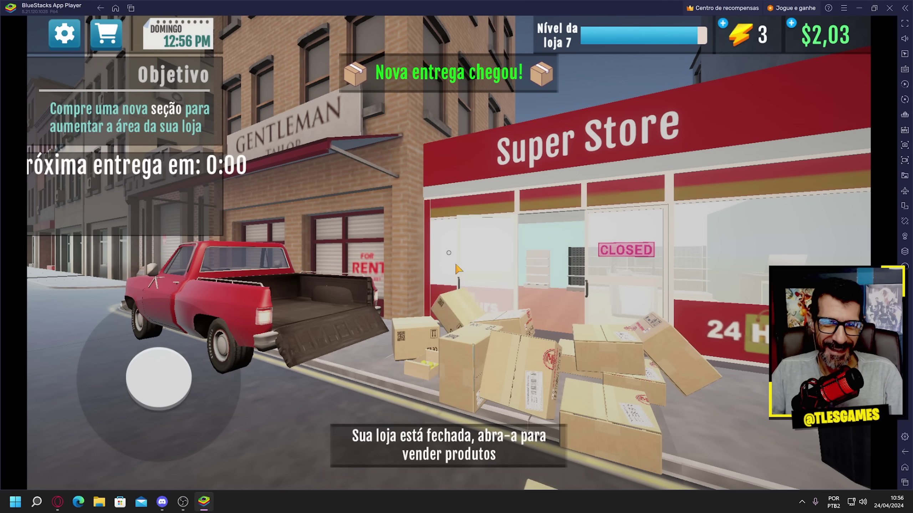
pyautogui.moveTo(559, 265); pyautogui.dragTo(428, 275)
pyautogui.press('w')
pyautogui.press('w')
pyautogui.press('w')
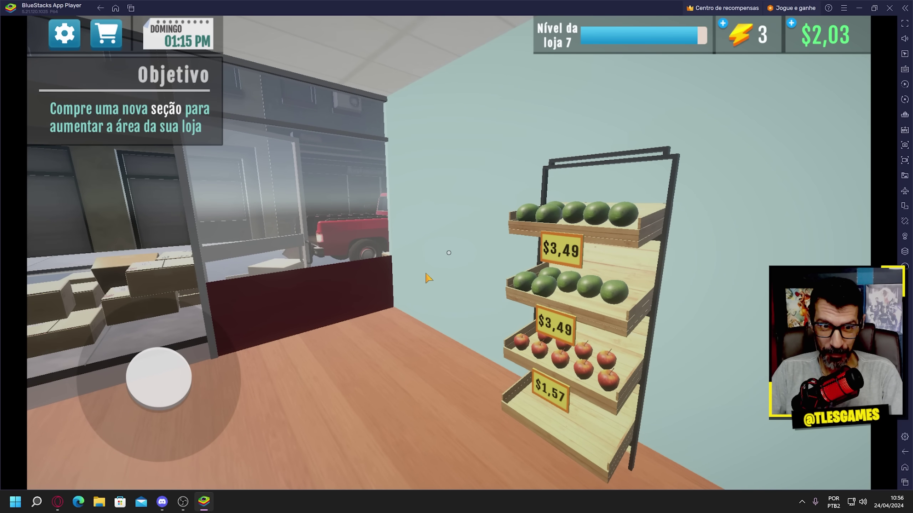
pyautogui.press('s')
pyautogui.moveTo(506, 254); pyautogui.dragTo(459, 241)
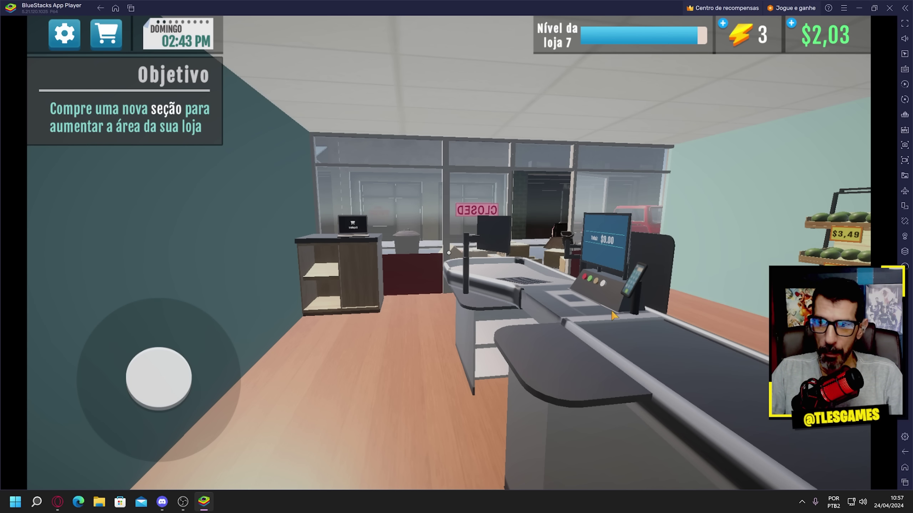
pyautogui.click(904, 483)
pyautogui.click(613, 54)
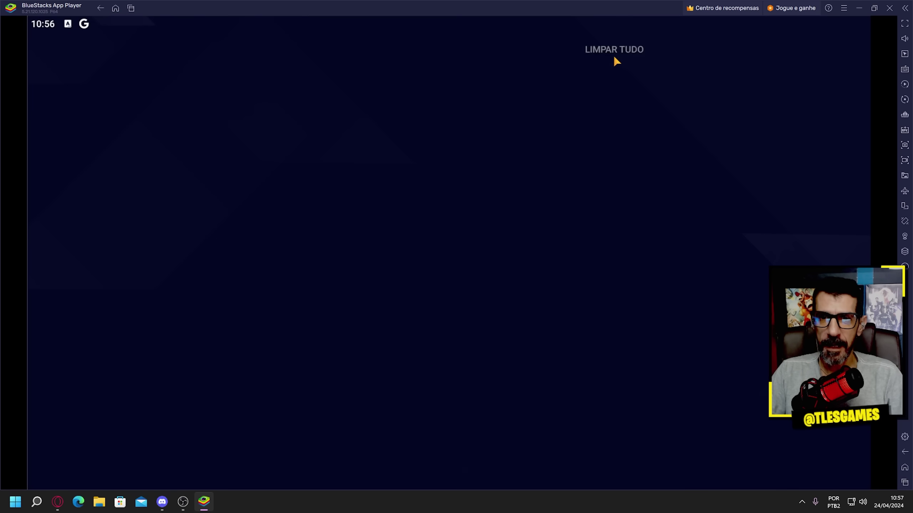